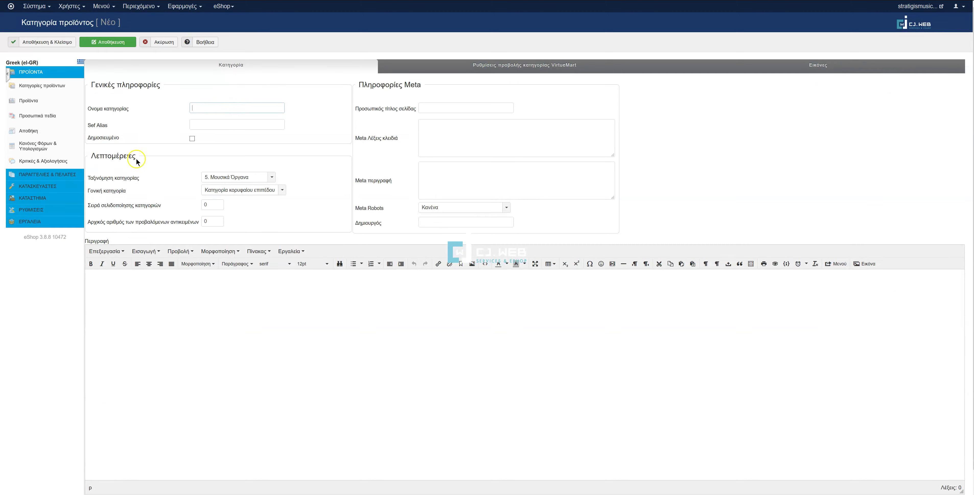
- Choose Κατηγορία κορυφαίου επιπέδου as the parent category of the new product category
left_click_drag(94, 190, 171, 190)
left_click(223, 191)
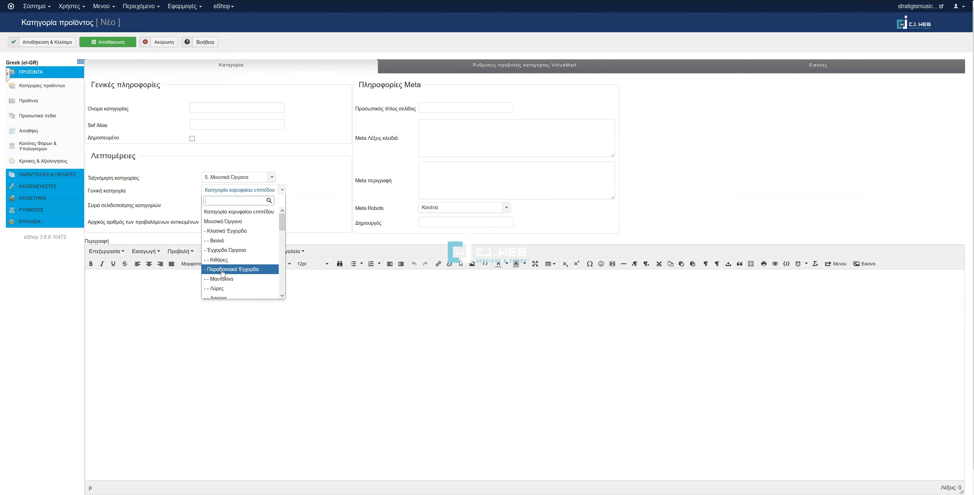
left_click(242, 211)
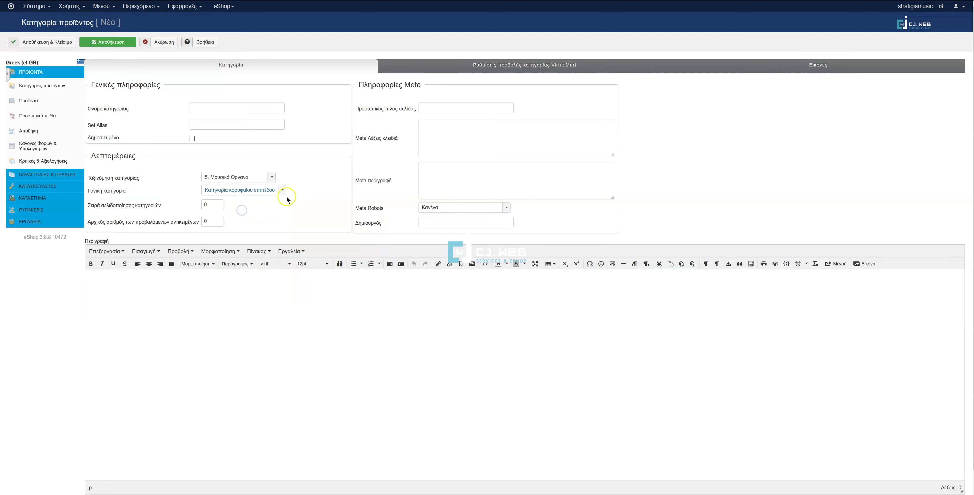
left_click(315, 176)
- Examine the new category's image settings and its file upload option, leaving the file selection without choosing an image
left_click(809, 71)
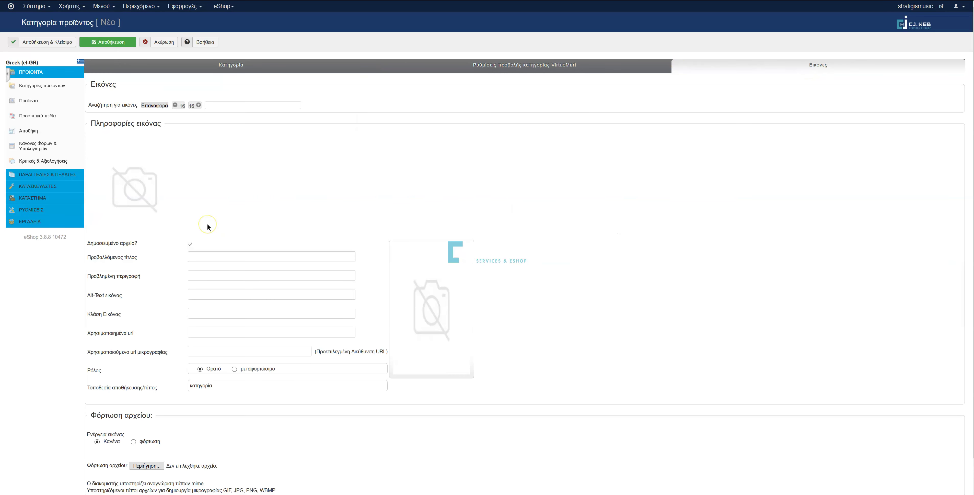
scroll(207, 226, "down", 2)
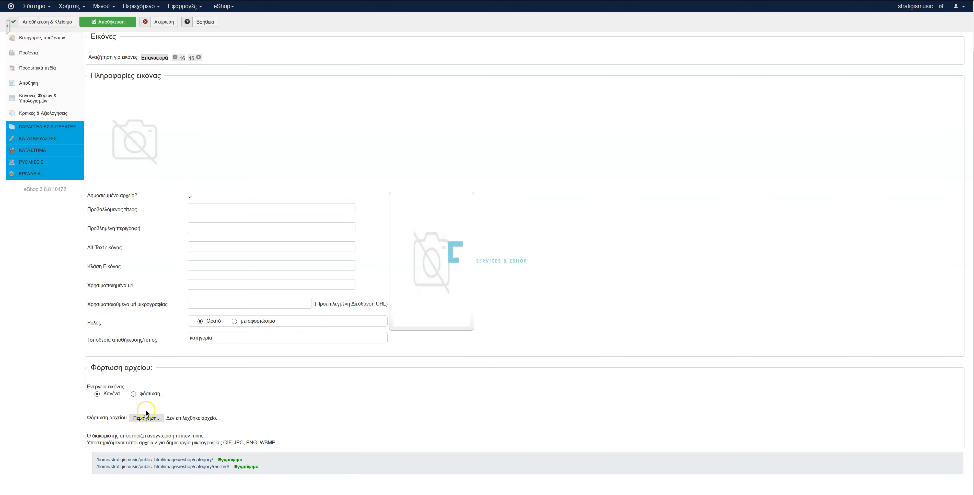
left_click(159, 420)
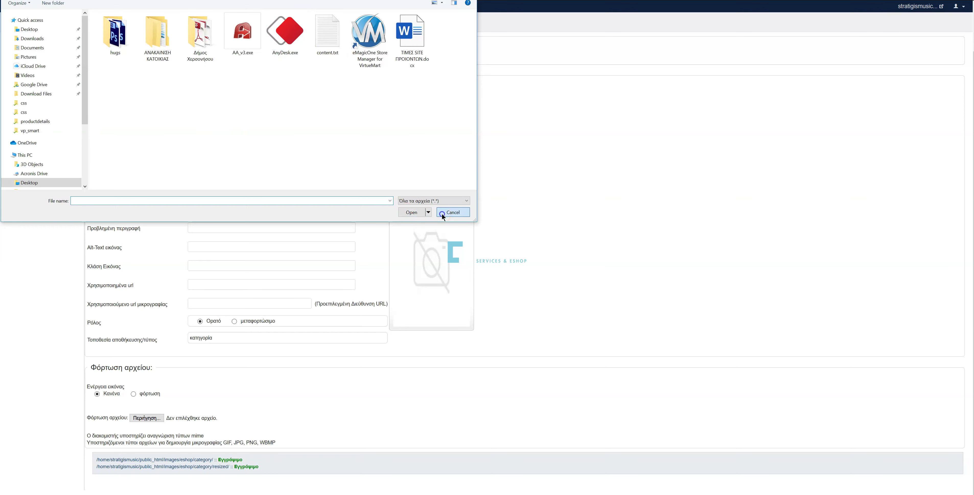
left_click(450, 212)
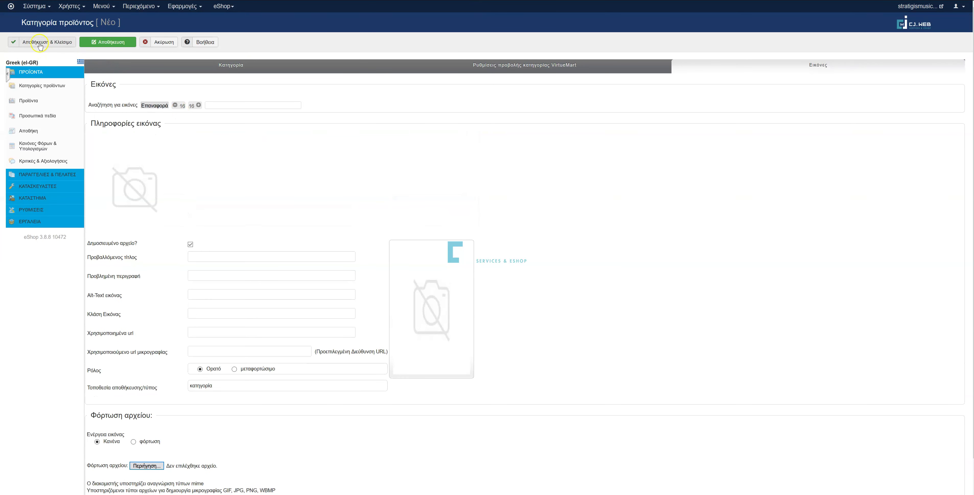
- Try to save the unnamed category, return to its general details, and cancel its creation
left_click(50, 41)
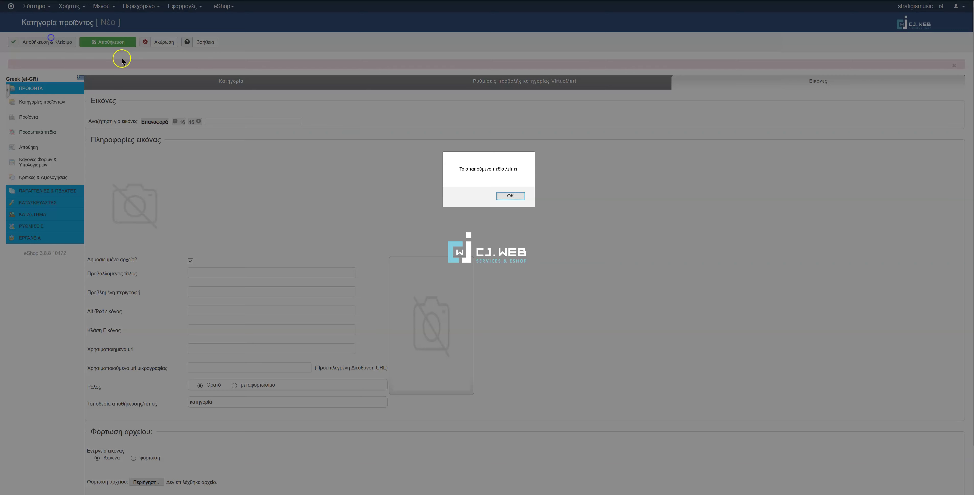
left_click(510, 195)
left_click(183, 81)
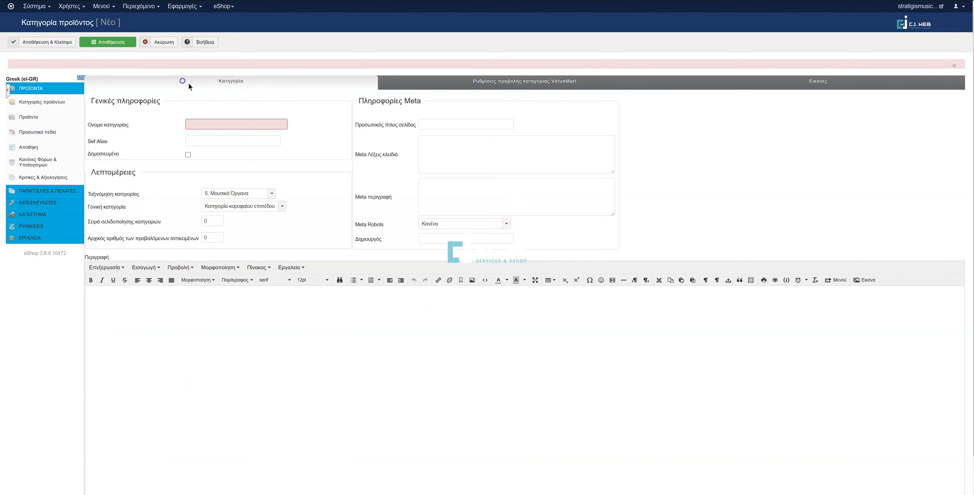
left_click(168, 43)
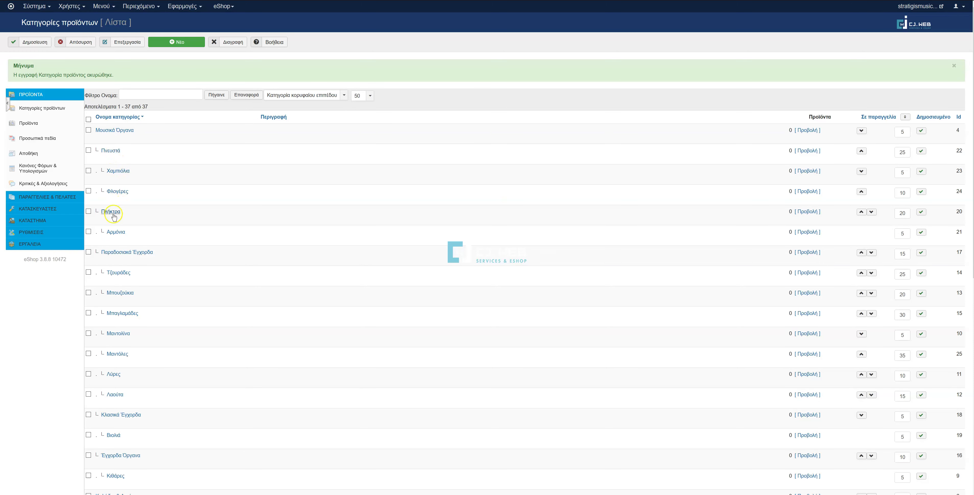
- Inspect the parent category options of the Αρμόνια category and leave it without saving
left_click(114, 232)
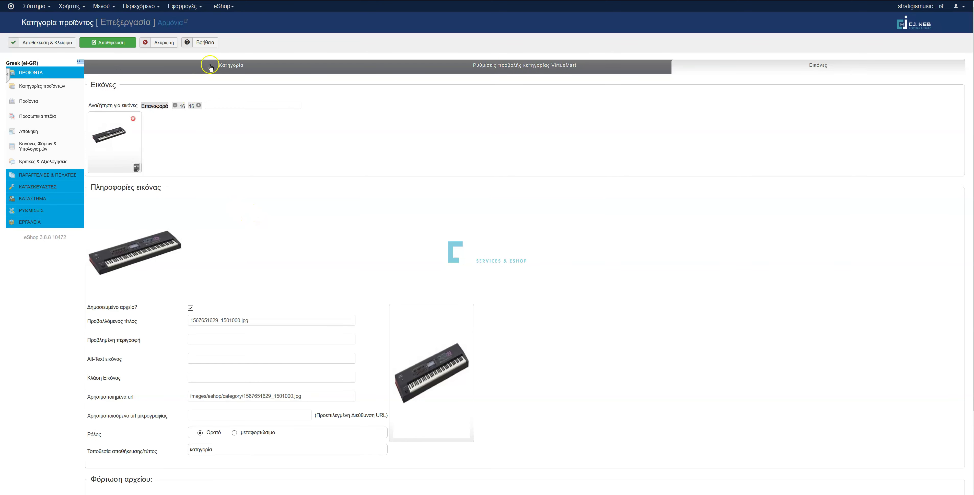
left_click(210, 67)
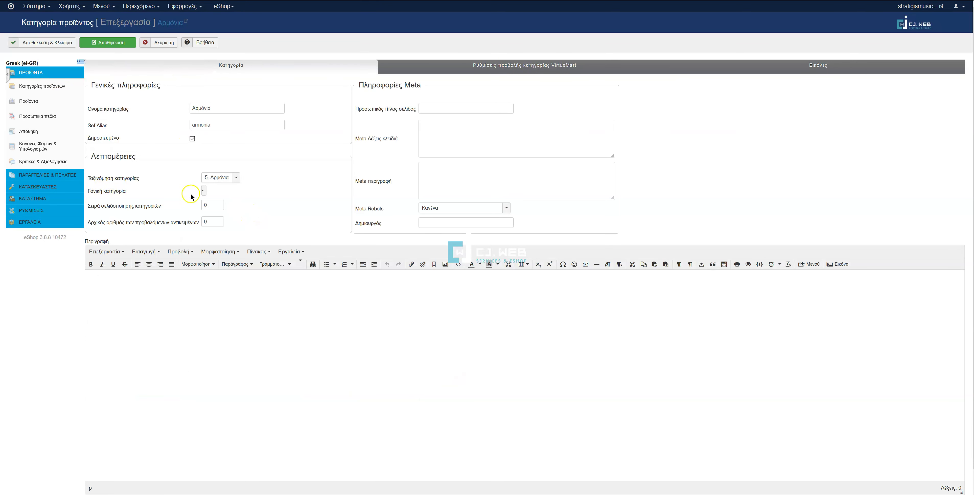
left_click(203, 191)
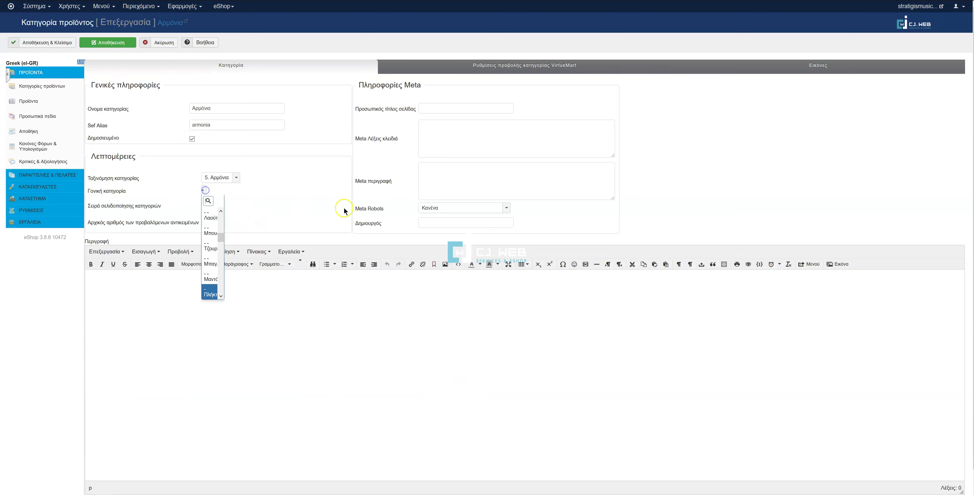
left_click(148, 45)
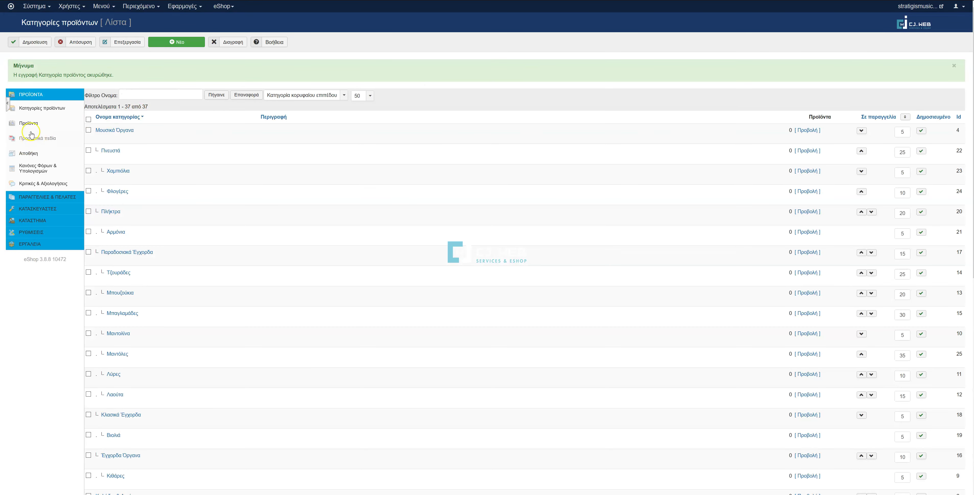
- Create a new product named "Χορδή Κρητικής Λύρας LA/ΛΑ Dogal R38L1 N.1" using the suggested entry
left_click(29, 124)
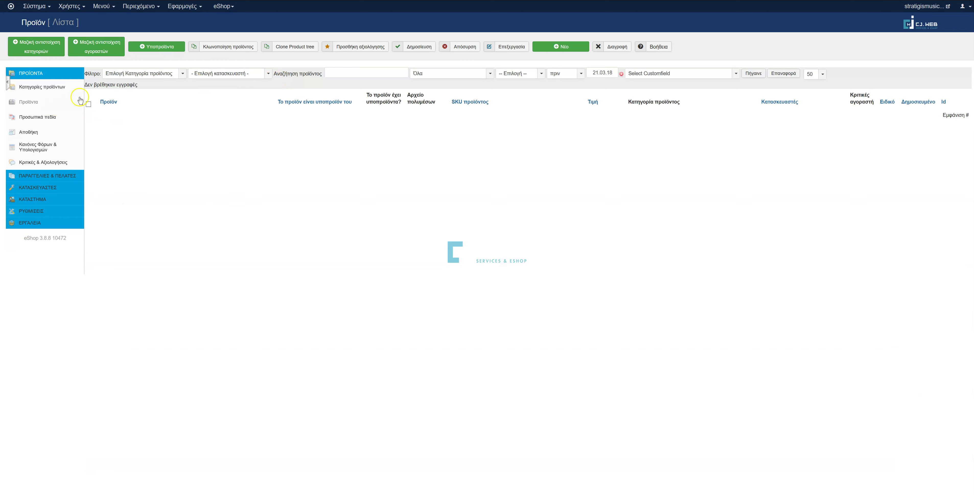
left_click(558, 48)
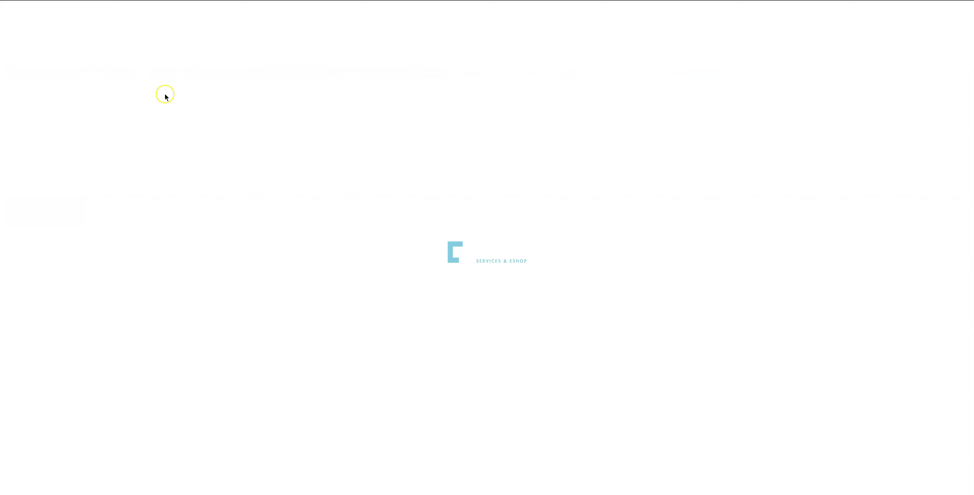
left_click(159, 106)
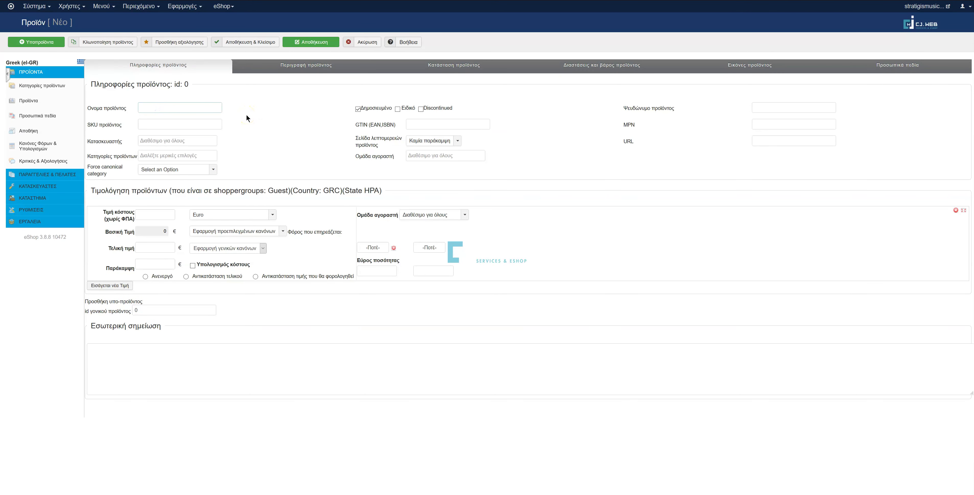
type("Χ")
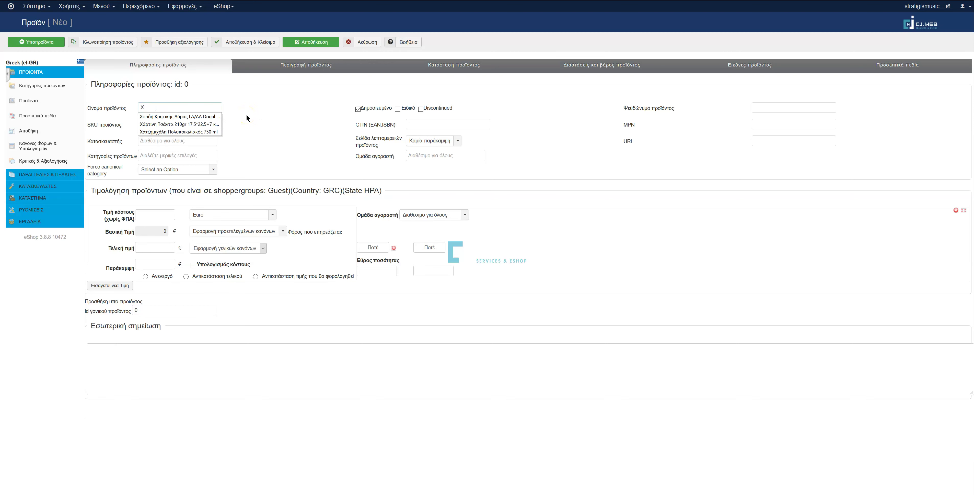
type("ορδή")
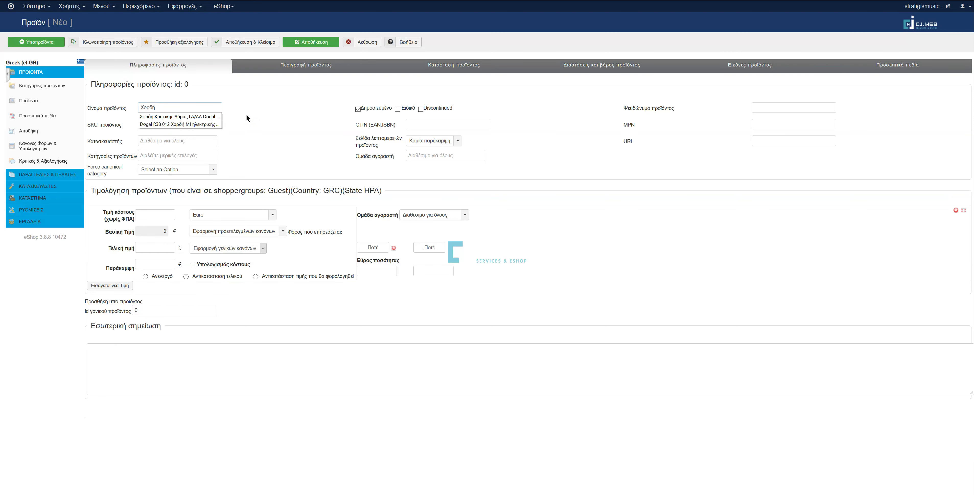
type(" Κρητική")
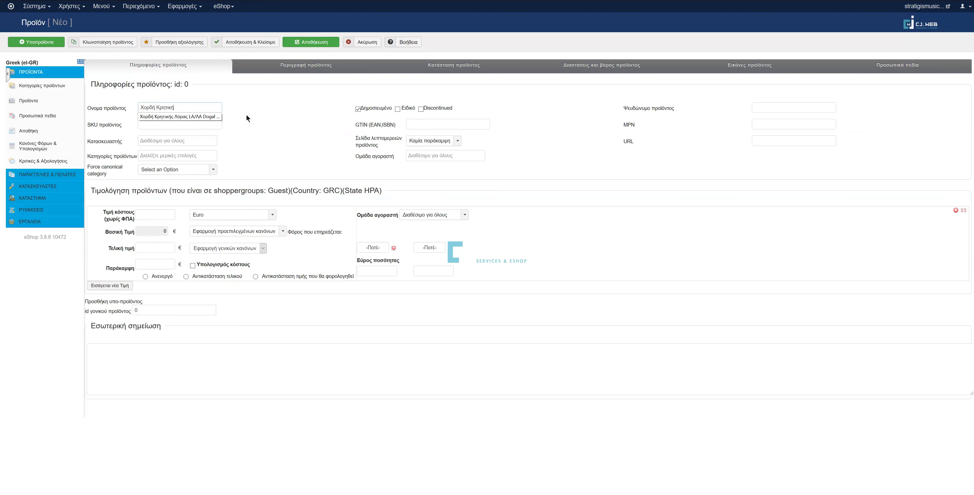
type("ς Λύρας")
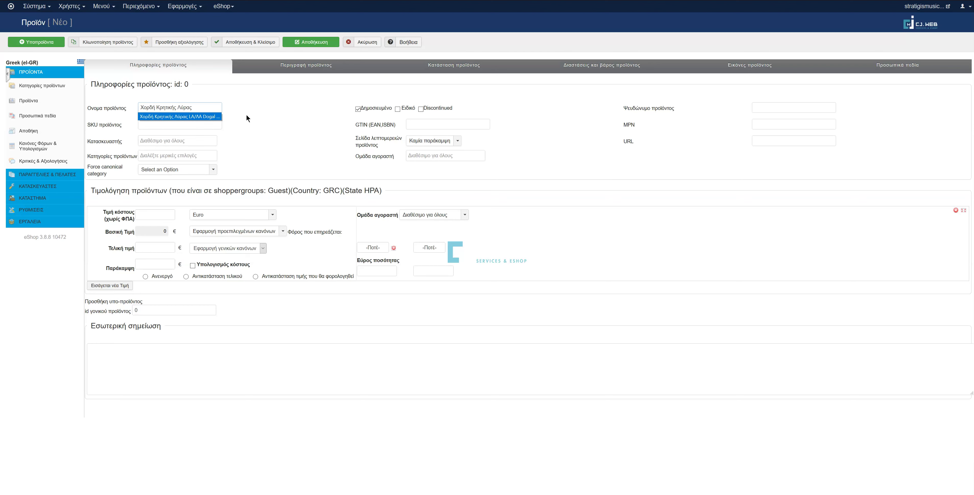
key("Return")
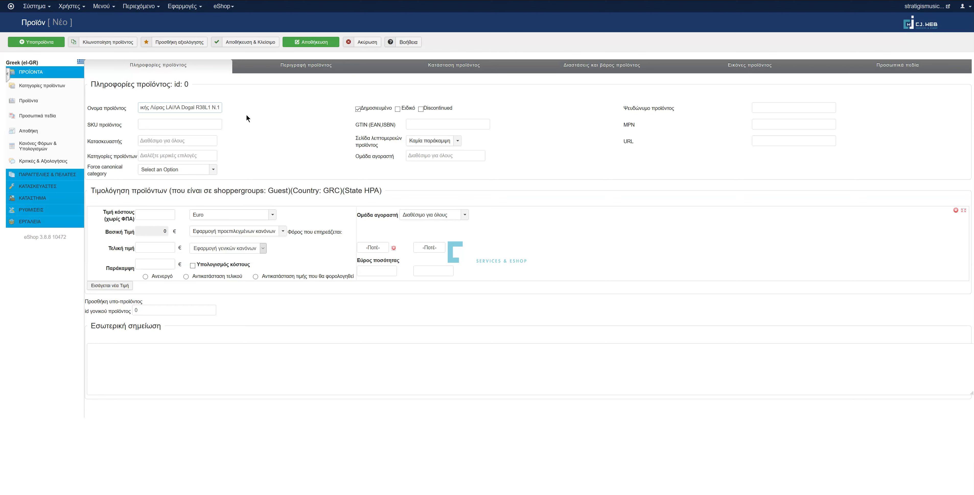
- Check the product name's ending and the lyra string listings on the Stollas Music store page
left_click(204, 107)
left_click_drag(182, 105, 230, 105)
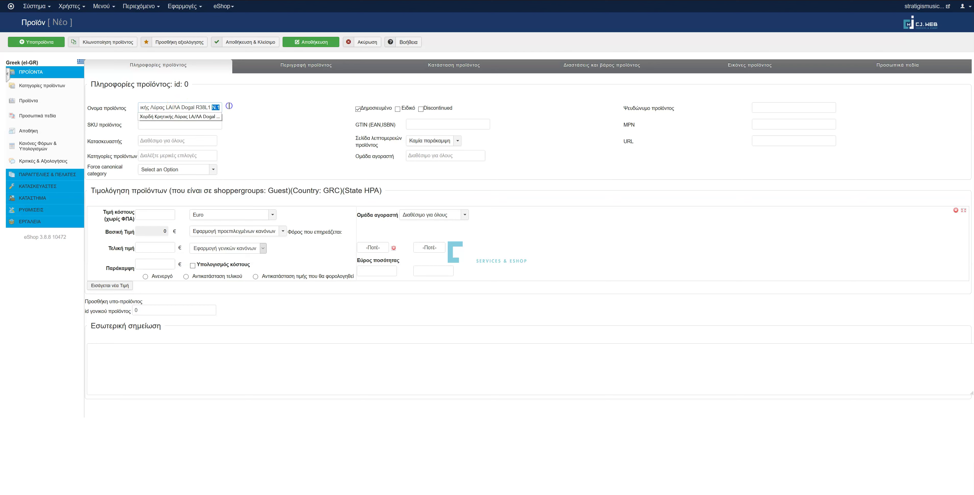
left_click(225, 115)
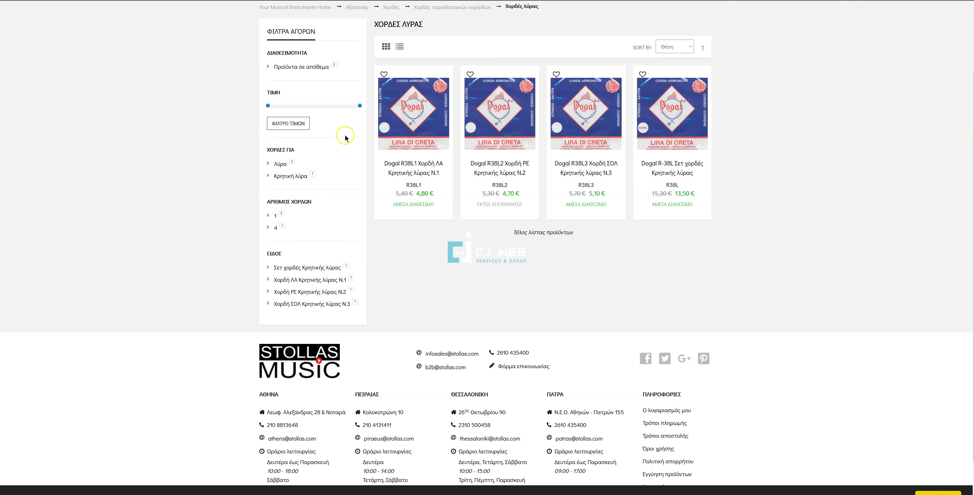
mouse_move(403, 186)
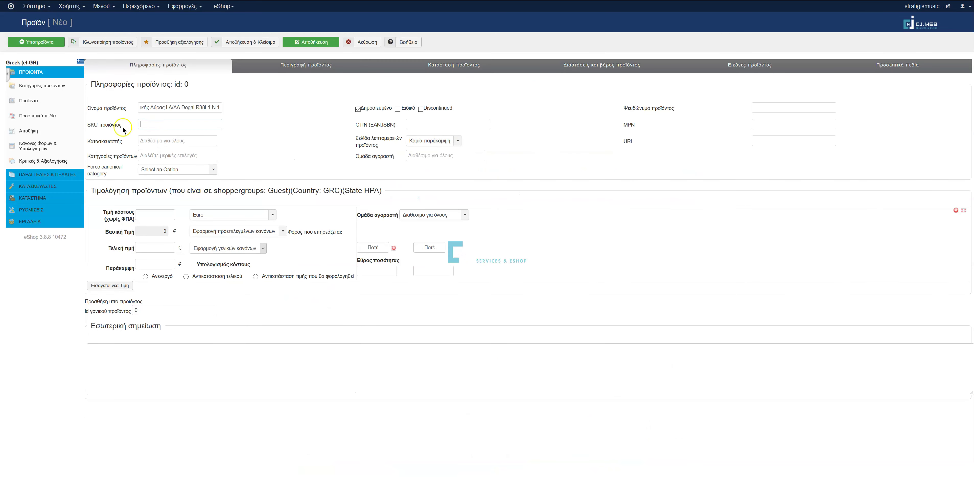
- Set the product's SKU to R38L1 and its manufacturer to Dixon
left_click(160, 126)
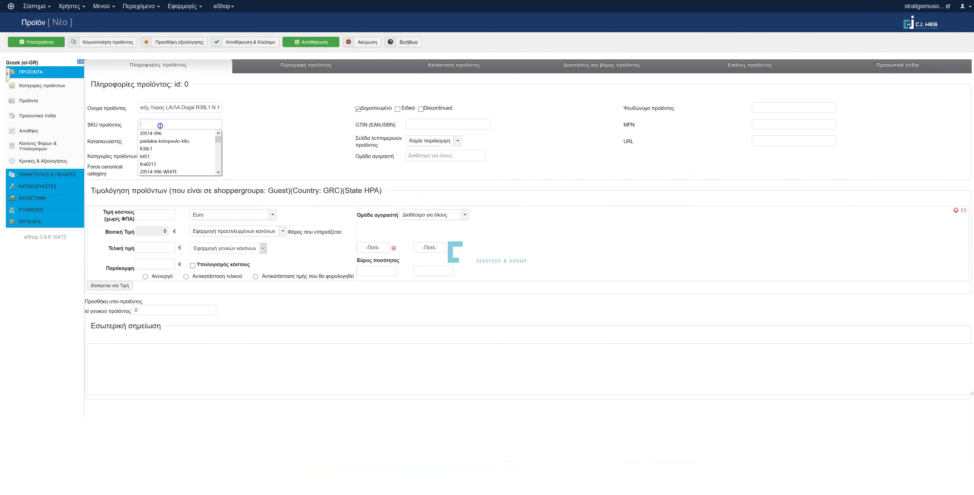
left_click(159, 148)
left_click(149, 143)
scroll(158, 187, "down", 5)
scroll(158, 186, "up", 2)
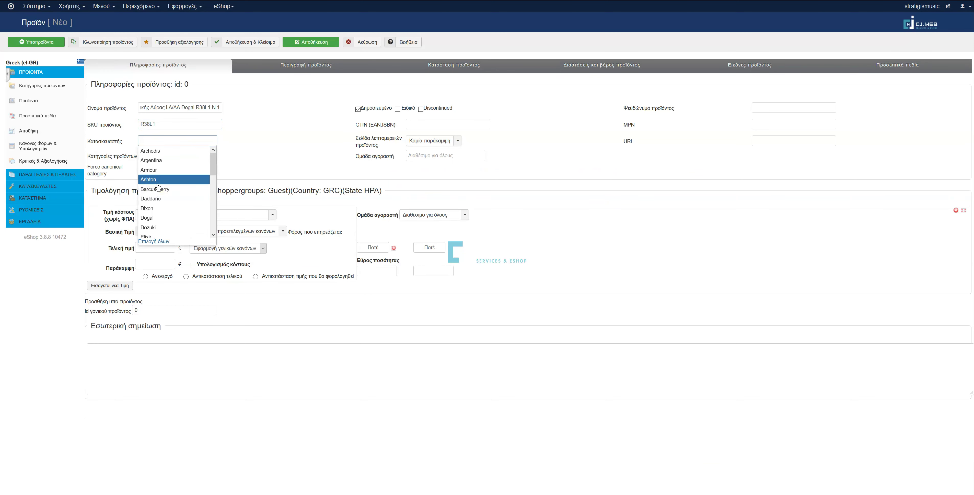
left_click(165, 209)
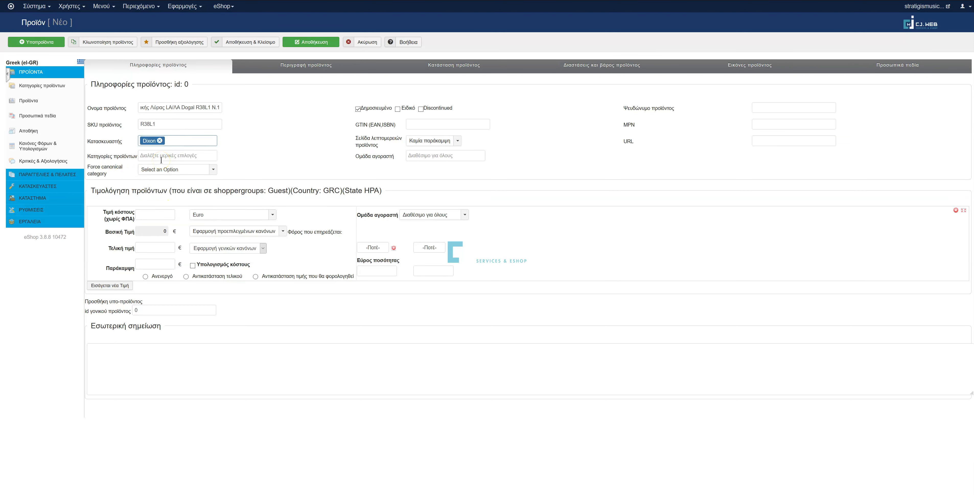
- Assign the product to the Χορδές Παραδοσιακών category
left_click(164, 159)
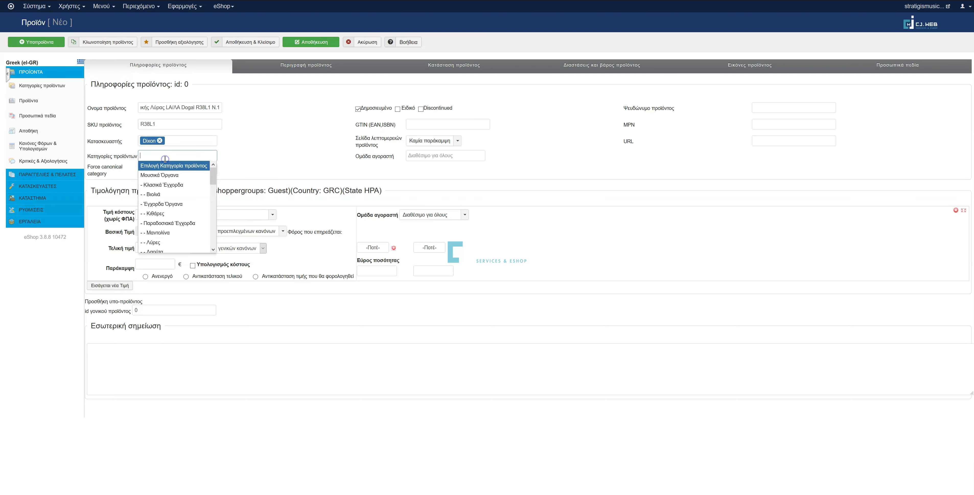
left_click(214, 182)
left_click_drag(214, 183, 209, 217)
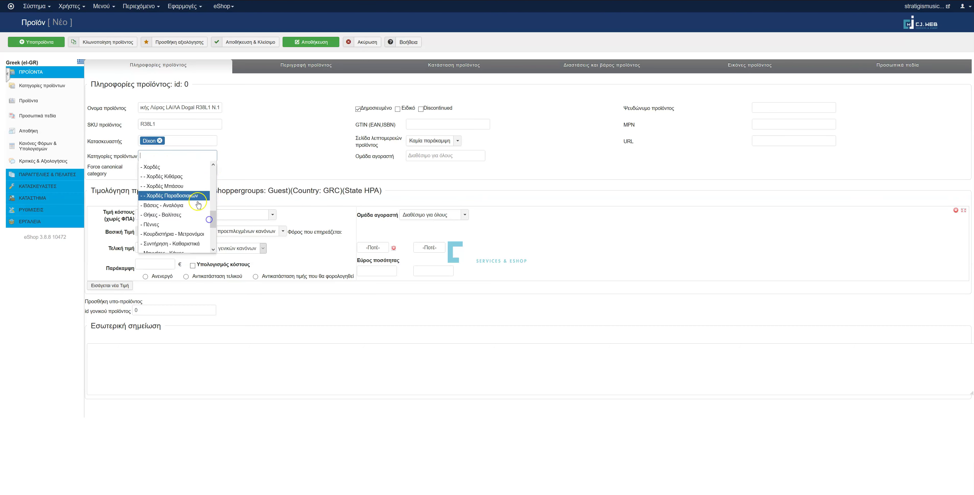
left_click(180, 196)
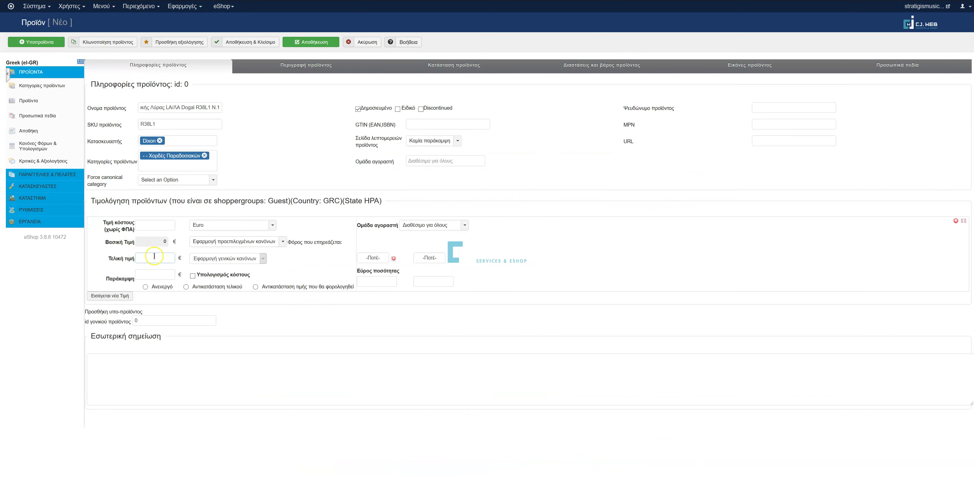
- Set the final price to 5,4 € with the ΦΠΑ (24%) rule, enable Υπολογισμός κόστους, and save the product
left_click(167, 256)
type("5,4")
left_click(252, 241)
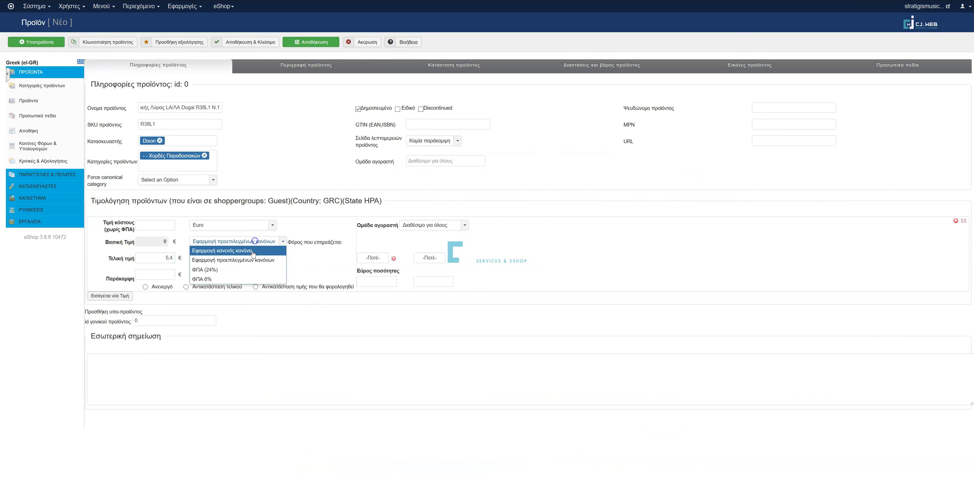
left_click(241, 271)
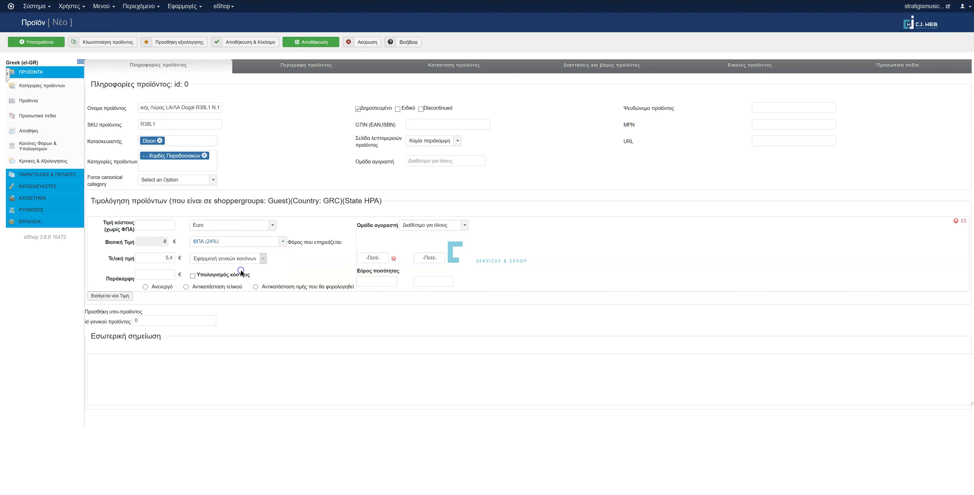
left_click(192, 275)
left_click(305, 47)
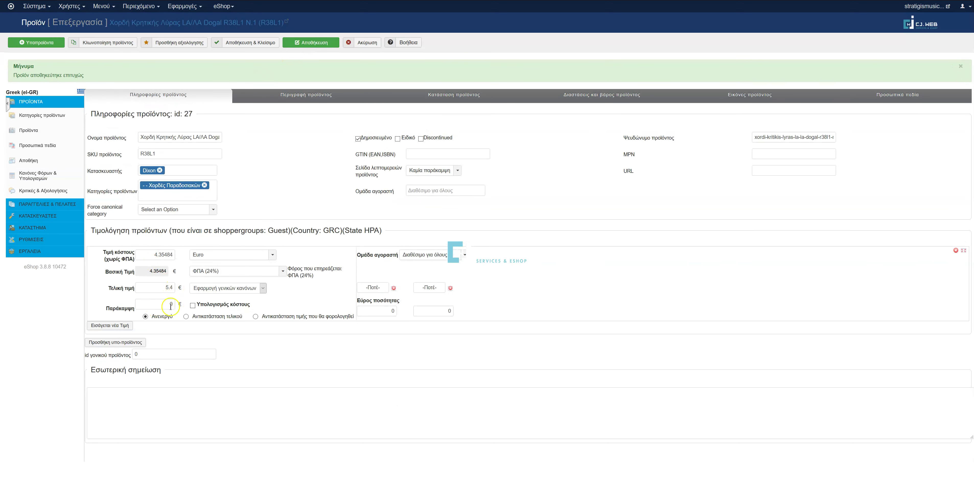
- Override the final price with 4.8 € using Αντικατάσταση τελικού and save the product
left_click(209, 319)
left_click(301, 43)
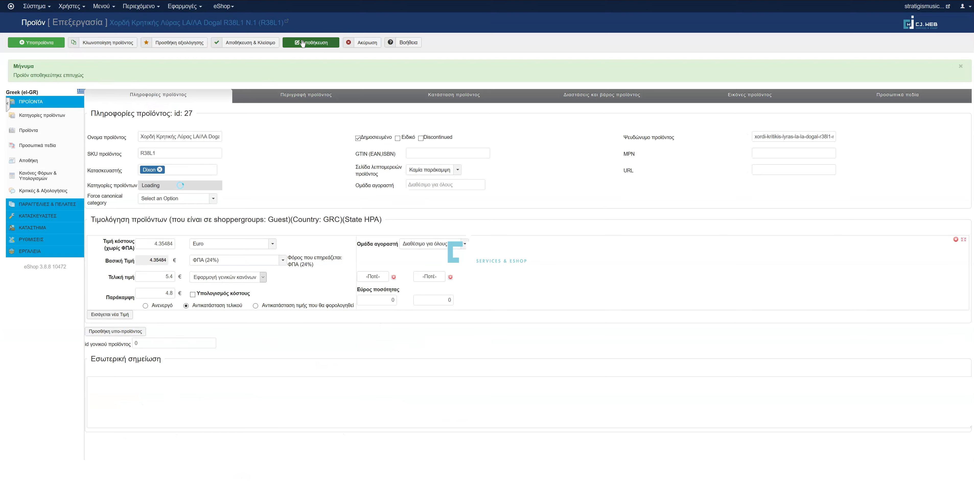
- Fill the product description with the CHROME METAL text copied from the Dogal R38L1 page of the Stollas Music shop, using the source code editor
left_click(298, 97)
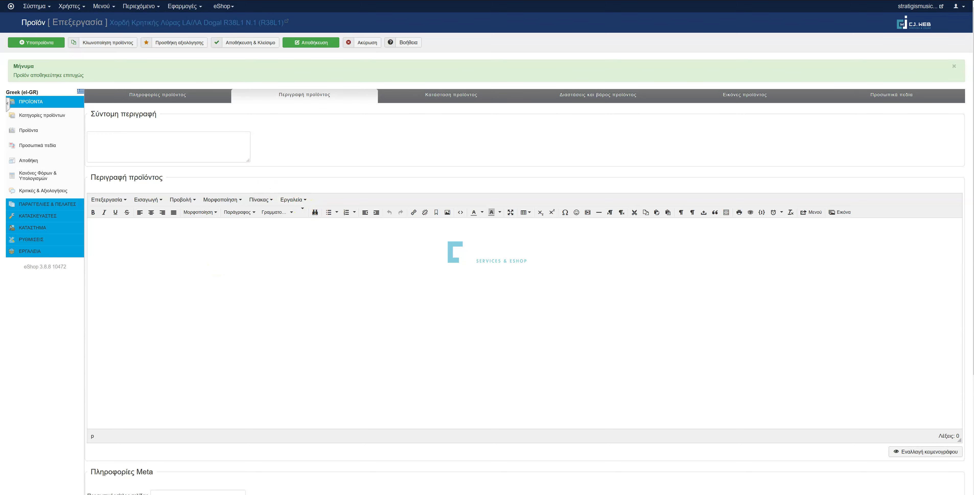
left_click(293, 200)
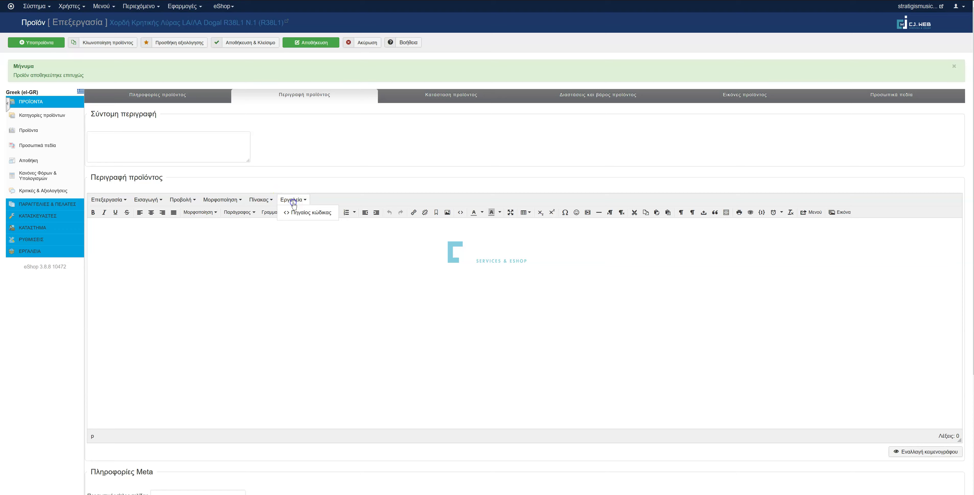
left_click(301, 217)
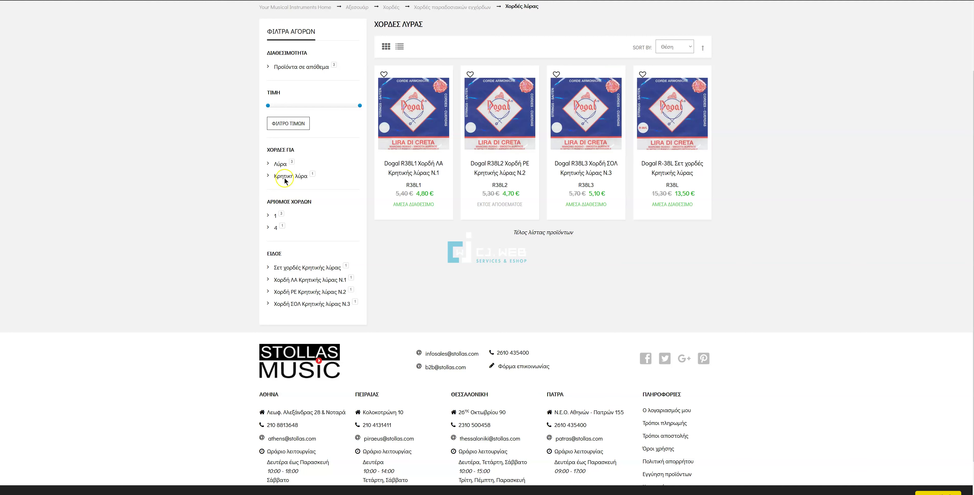
mouse_move(399, 131)
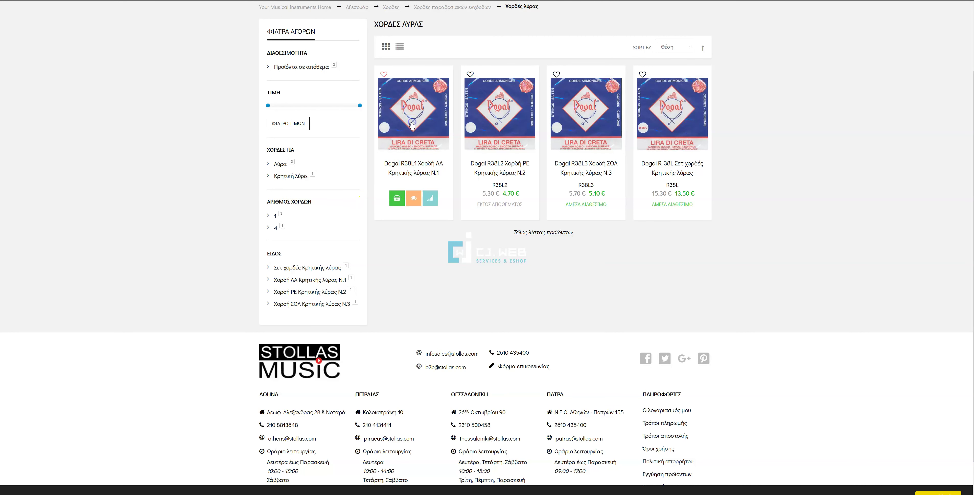
left_click(399, 132)
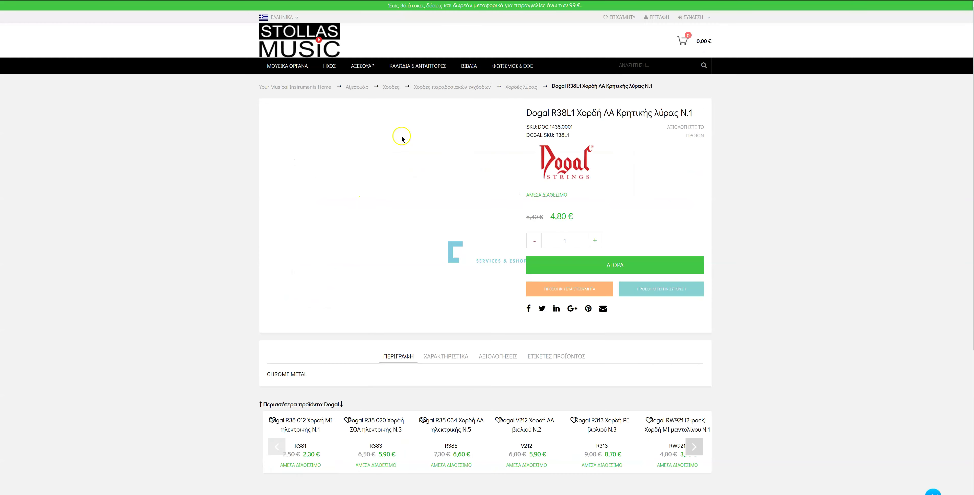
triple_click(294, 380)
key("ctrl+c")
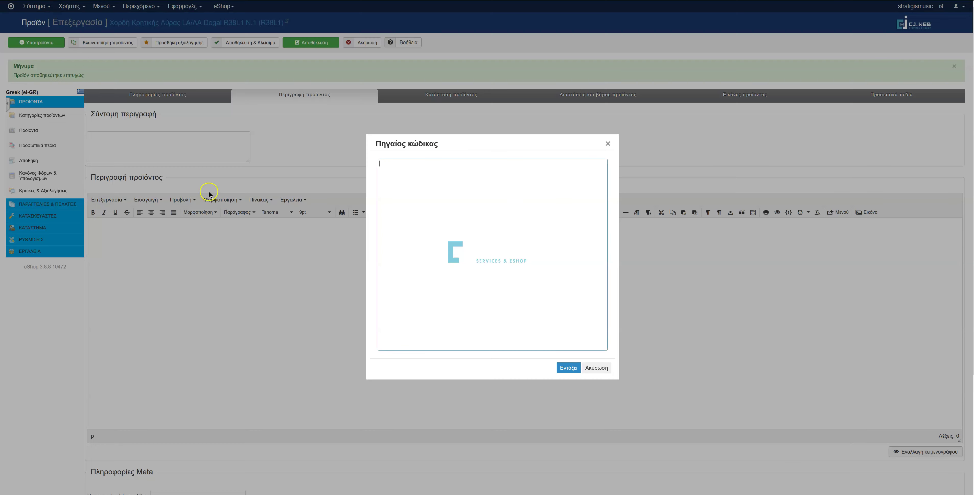
left_click(446, 208)
key("ctrl+v")
left_click(567, 367)
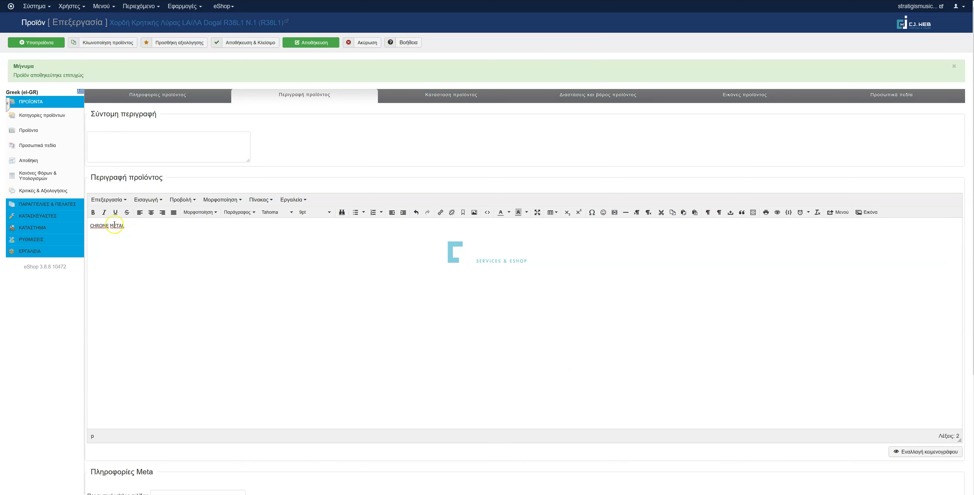
- Make the word CHROME bold and italic in the product description
key("ctrl+b")
left_click(104, 213)
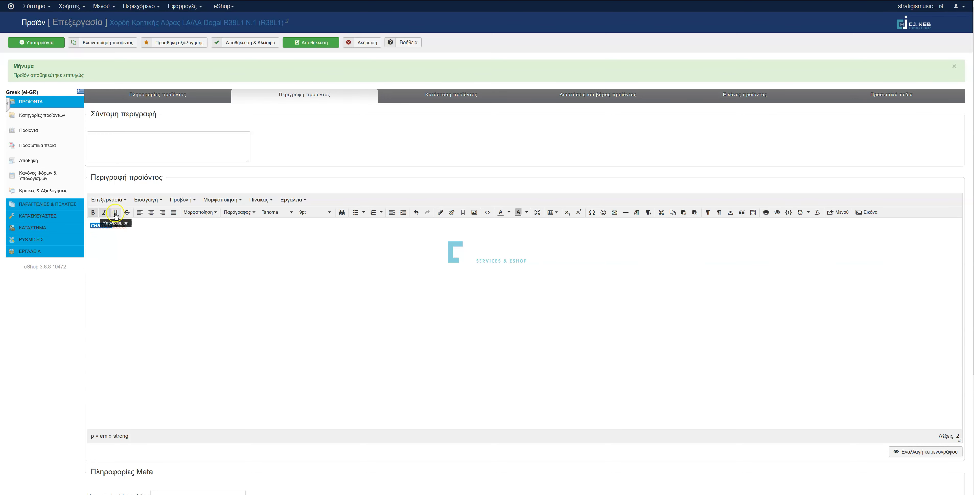
left_click(142, 228)
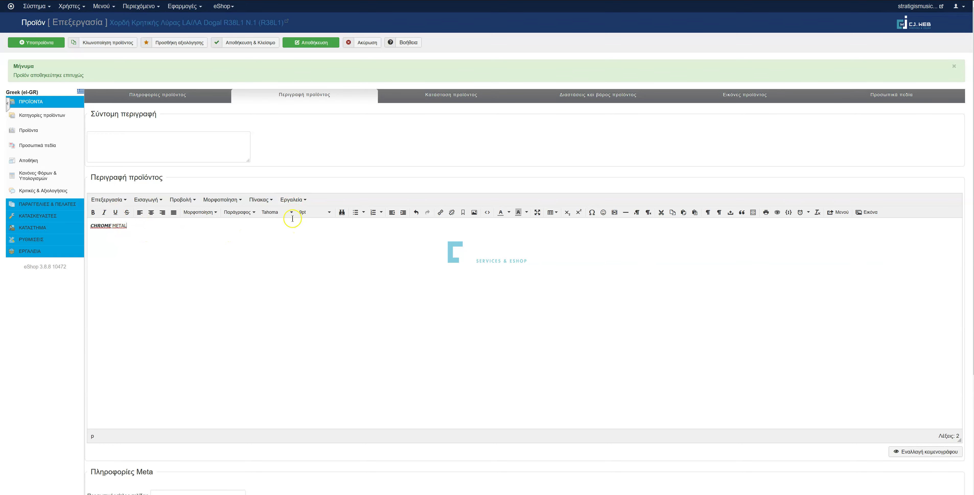
left_click(146, 235)
triple_click(146, 235)
left_click(196, 231)
- Review the product's stock status and its dimensions and weight settings, ending at the product images section
left_click(448, 95)
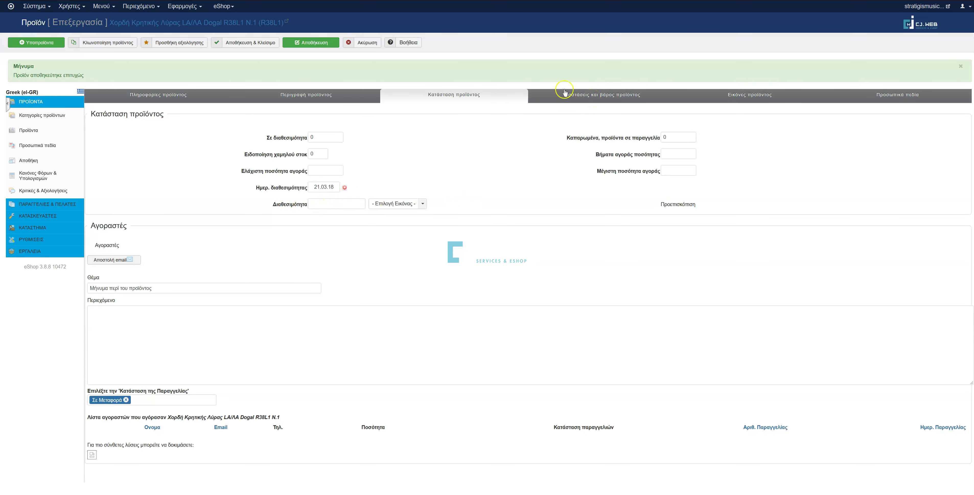
left_click(575, 101)
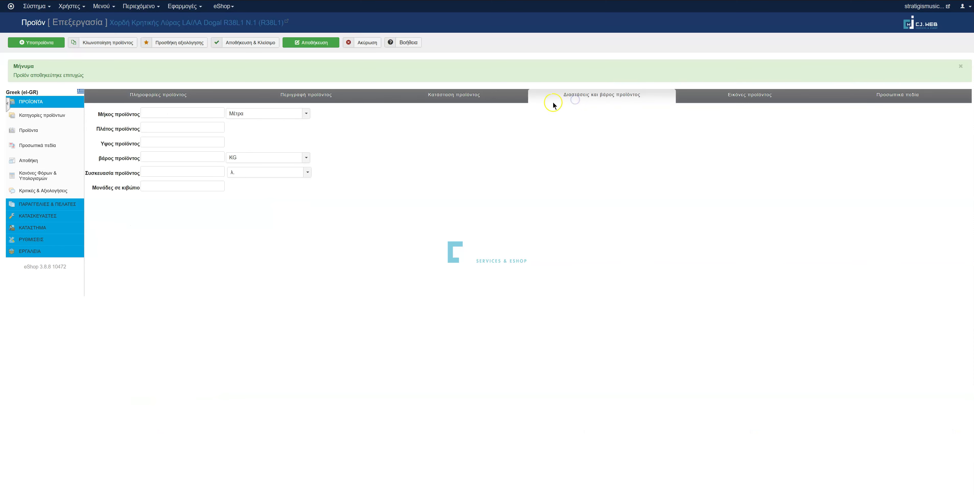
left_click(751, 102)
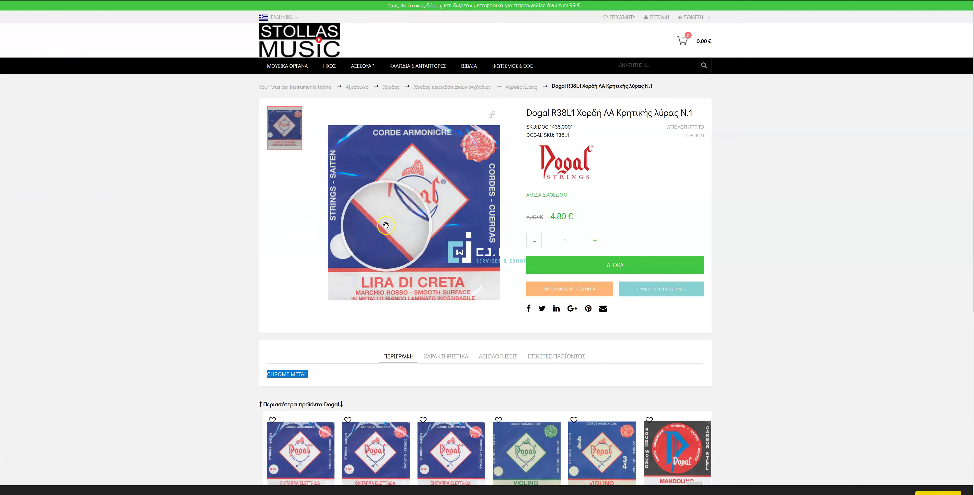
- Save the enlarged Dogal string image from the Stollas Music page to the Desktop as dogal-19d-r35l-stratigis.jpg and return to the product editor
left_click(492, 113)
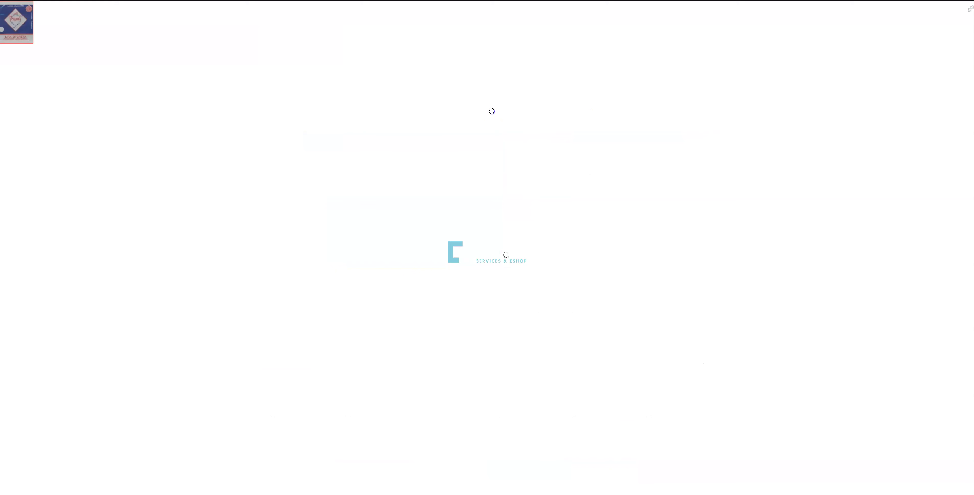
right_click(501, 228)
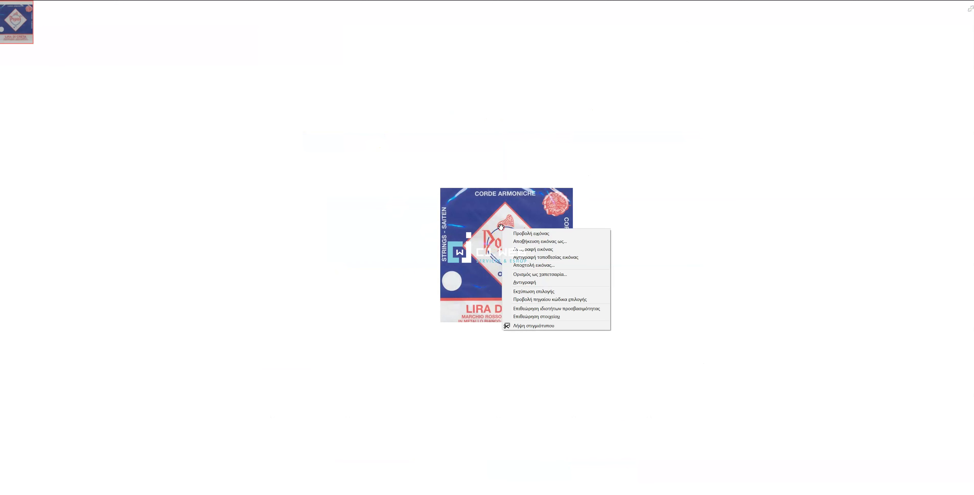
left_click(546, 241)
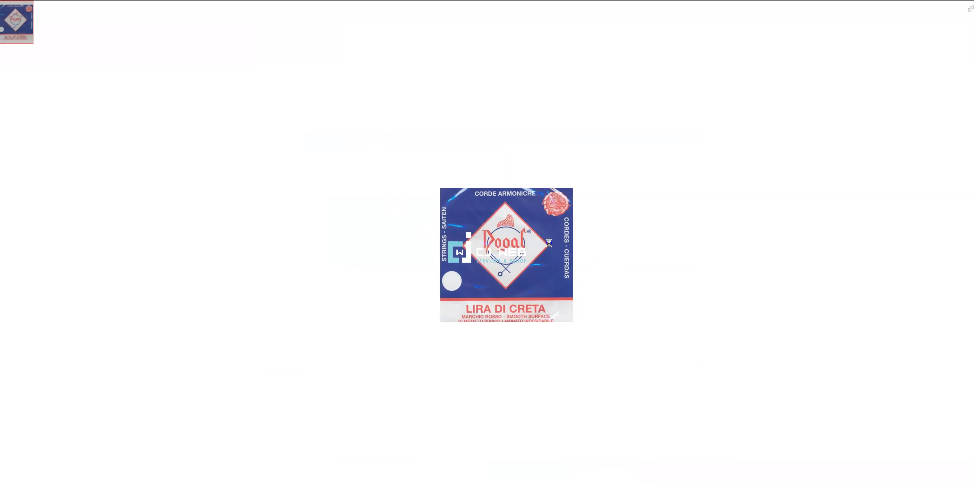
left_click(74, 181)
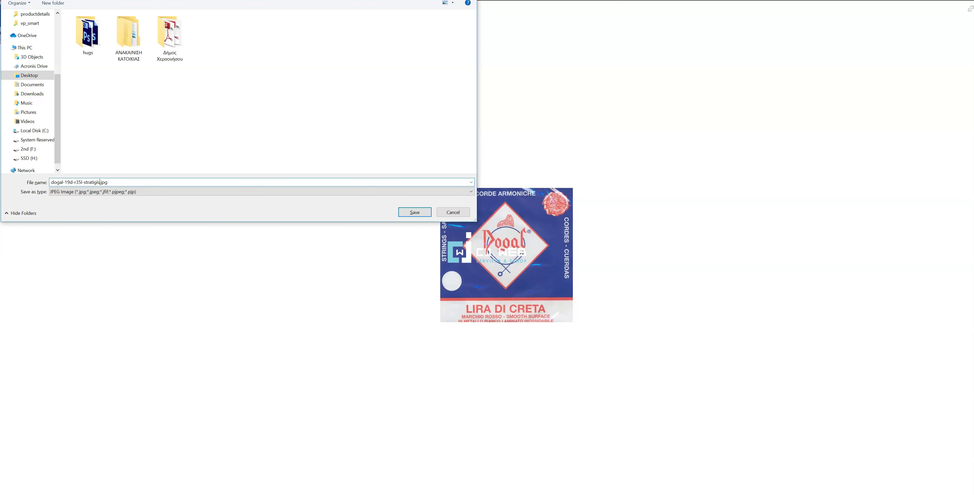
key("Return")
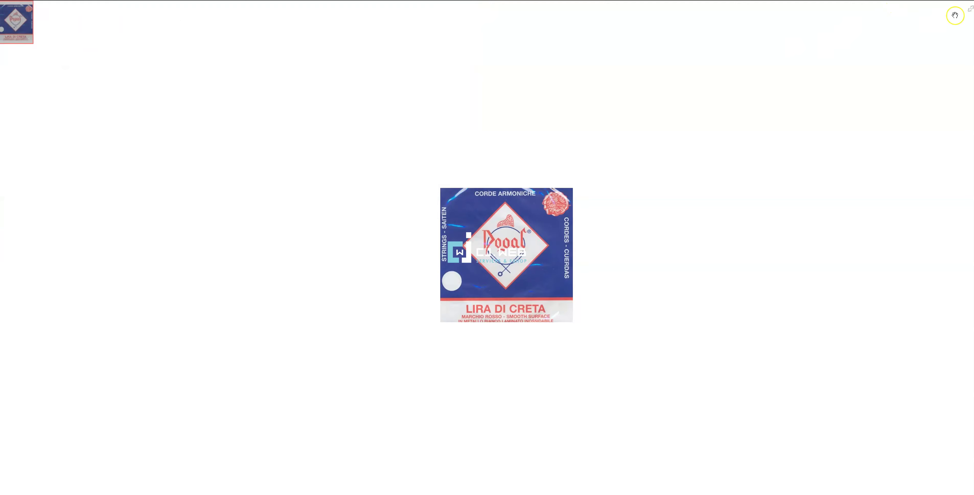
left_click(970, 8)
key("ctrl+Tab")
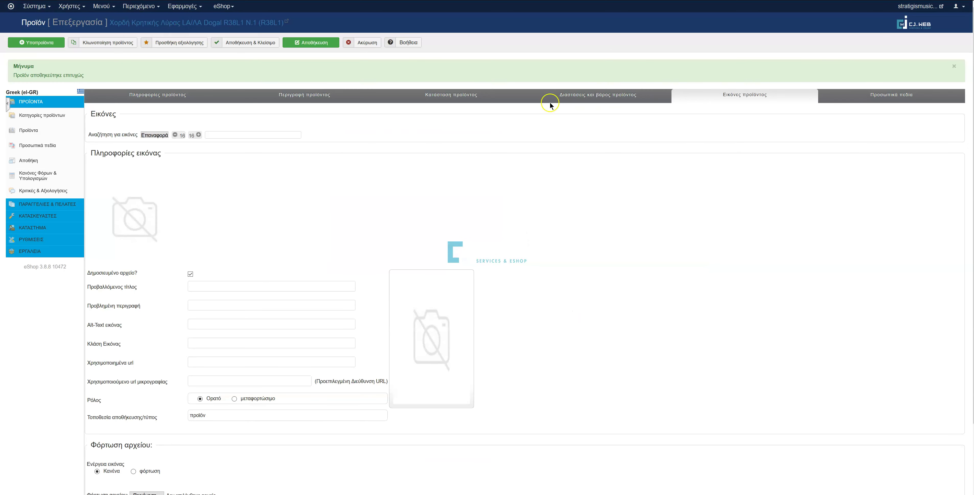
- Upload dogal-19d-r35l-stratigis.jpg from the Desktop as the product's image and save the product
scroll(235, 274, "down", 3)
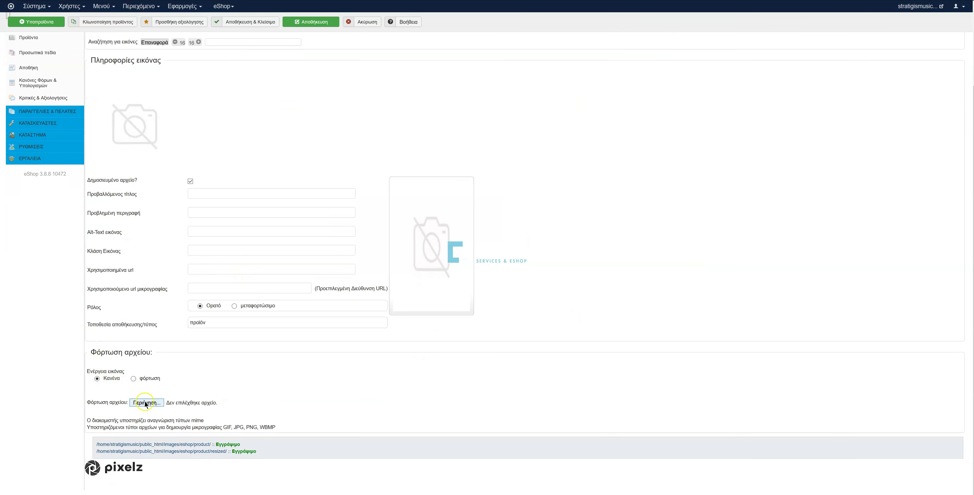
left_click(145, 402)
left_click(364, 39)
double_click(363, 38)
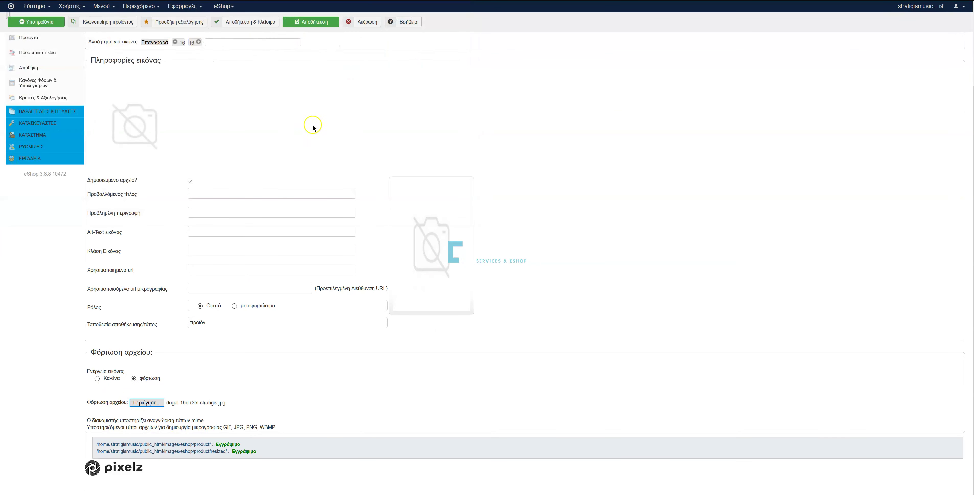
left_click(313, 22)
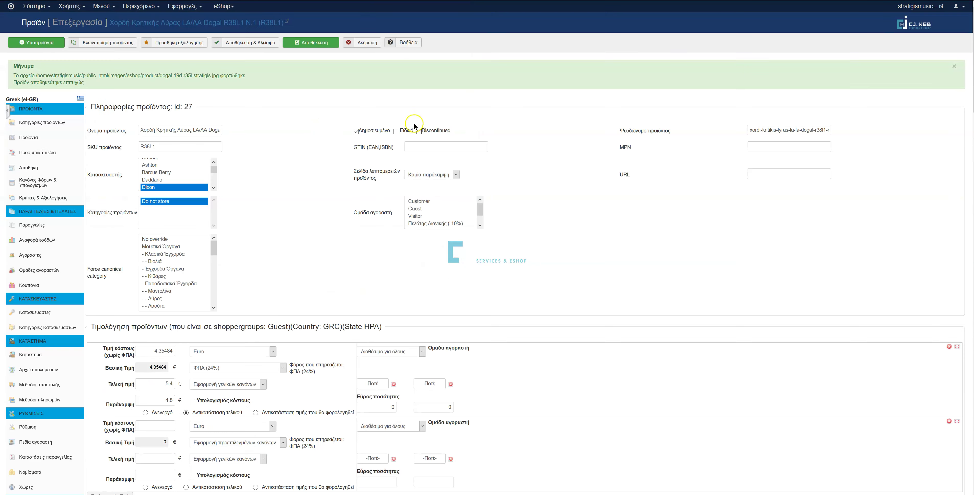
- Upload dogal-19d-r35l-stratigis.jpg again as a second product image, save the product, and try repositioning an image thumbnail
scroll(163, 286, "down", 5)
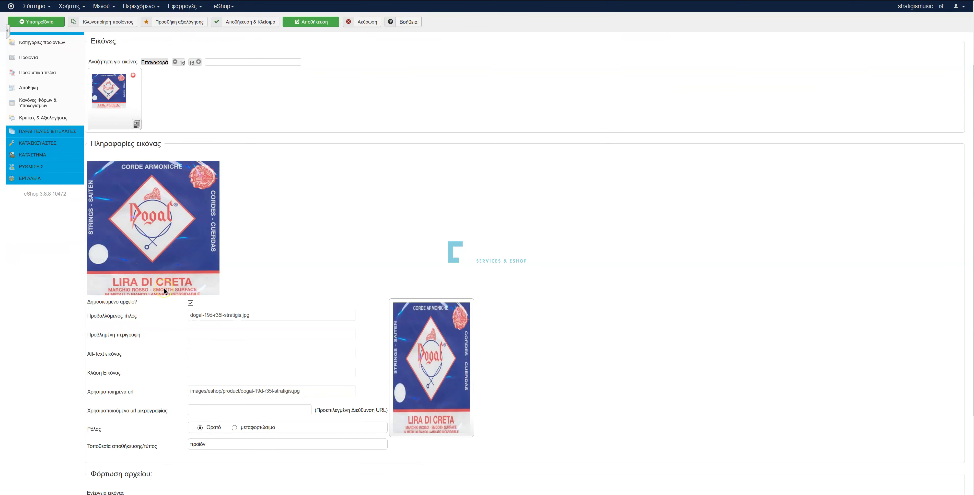
left_click(153, 443)
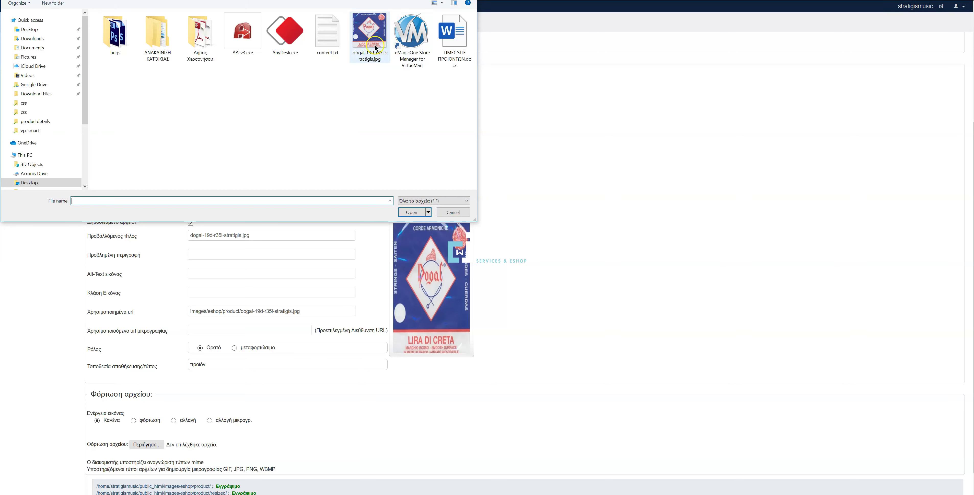
double_click(377, 48)
left_click(307, 26)
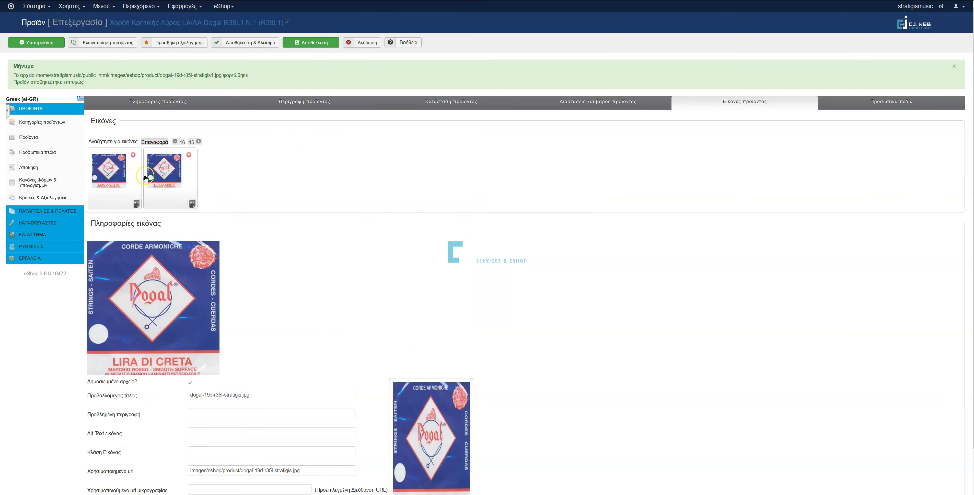
left_click_drag(154, 169, 123, 170)
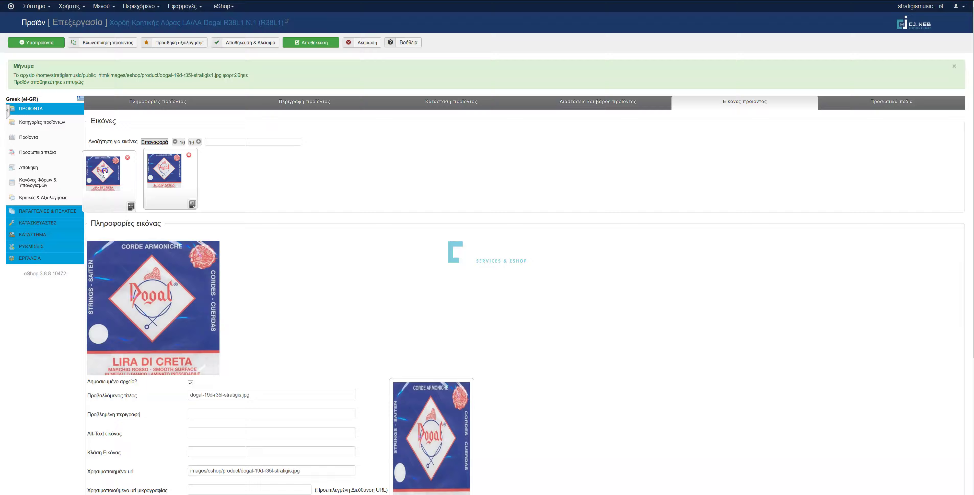
left_click(243, 178)
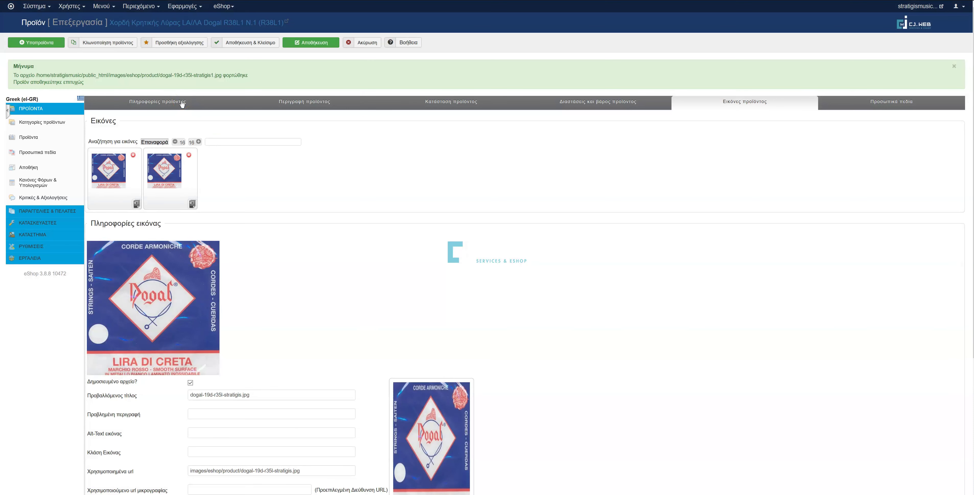
- Copy the full product name from the product information
left_click(181, 103)
left_click(148, 146)
left_click_drag(142, 146, 255, 151)
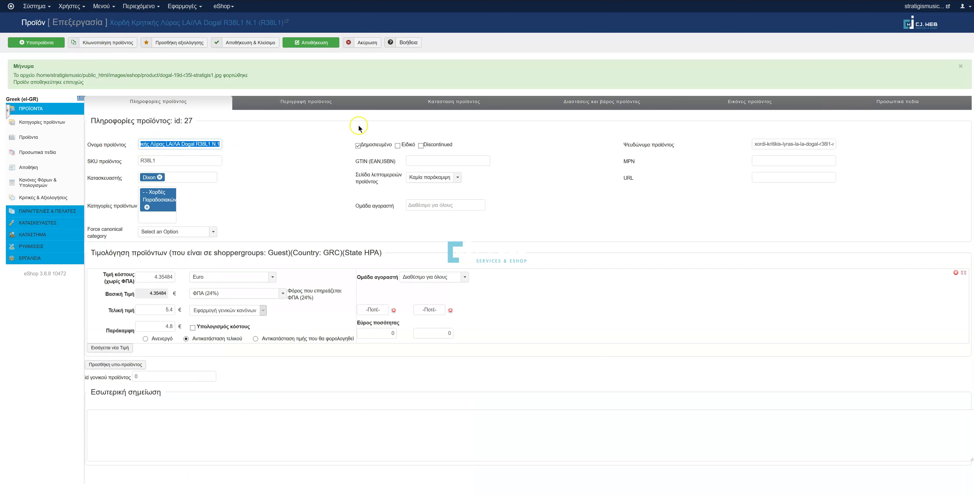
right_click(197, 145)
left_click(222, 168)
- Set the first image's displayed title, description and alt text to Χορδή Κρητικής Λύρας LA/ΛΑ Dogal R38L1 N.1 and save the product
left_click(733, 102)
scroll(274, 163, "down", 5)
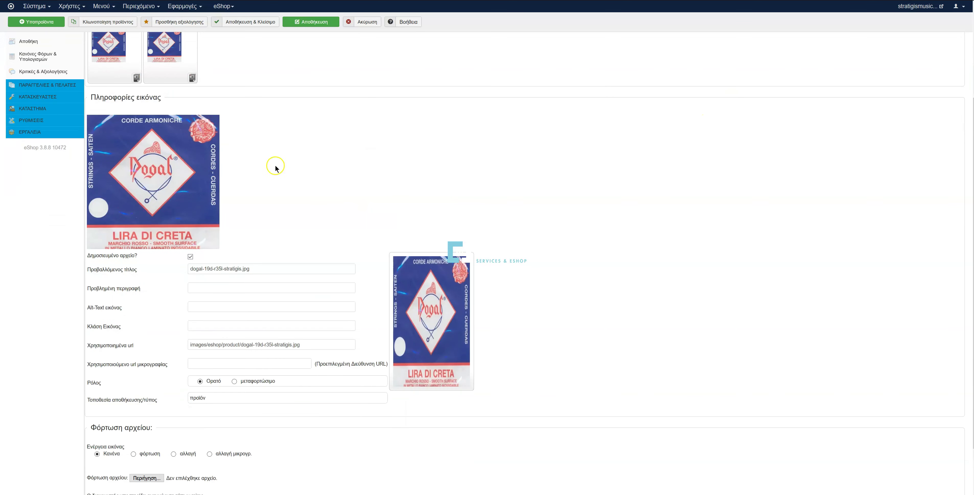
left_click(130, 241)
key("ctrl+v")
left_click(195, 253)
key("ctrl+v")
left_click(206, 272)
key("ctrl+v")
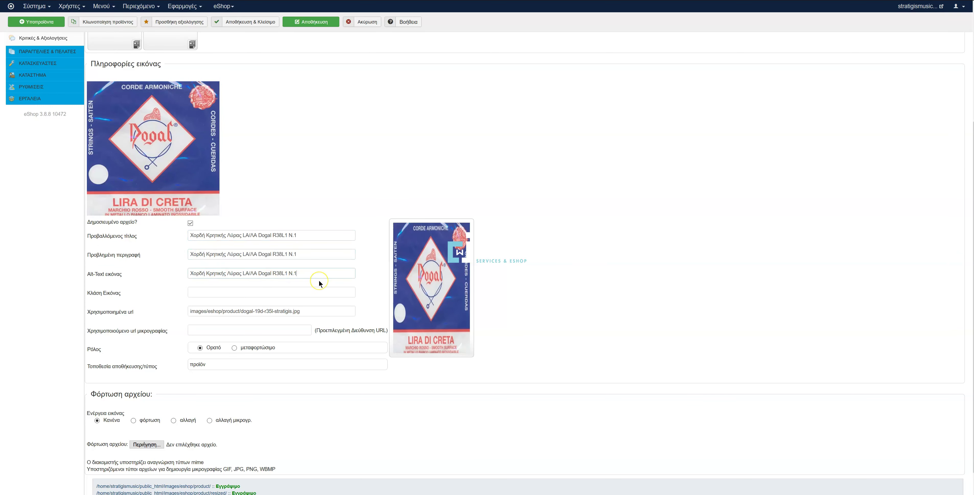
key("Return")
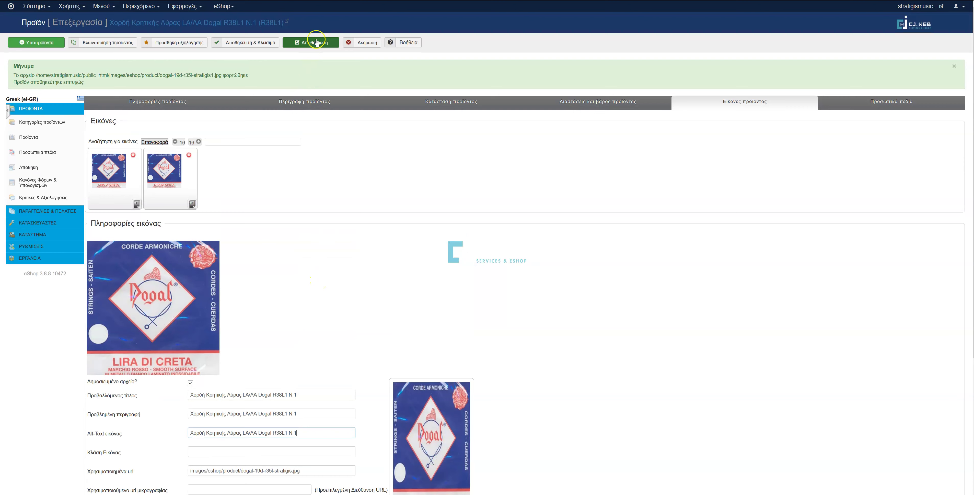
left_click(317, 42)
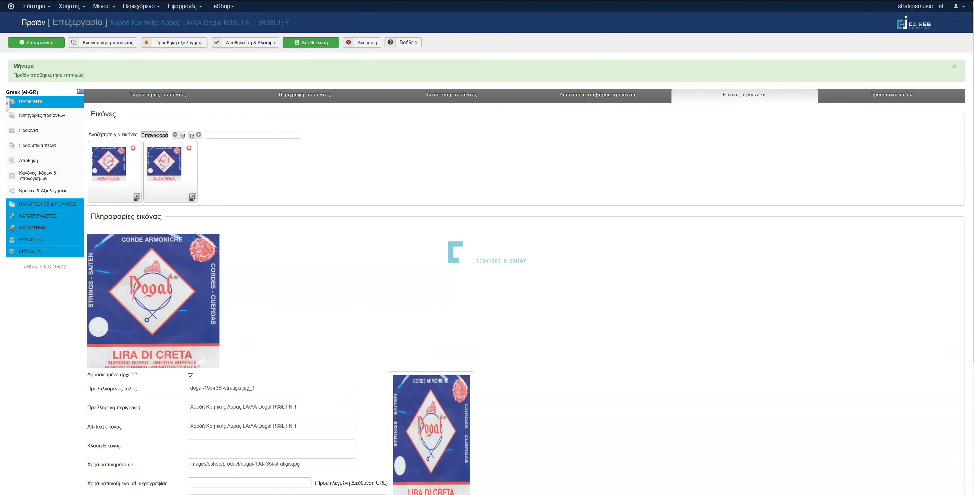
- Add the Αριθμός Χορδών custom field to the product with the value 1
left_click(881, 95)
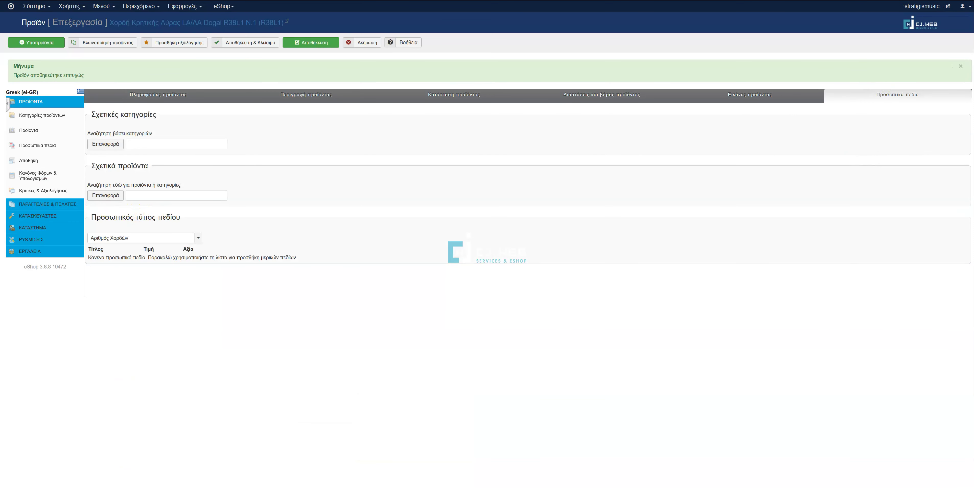
left_click(132, 245)
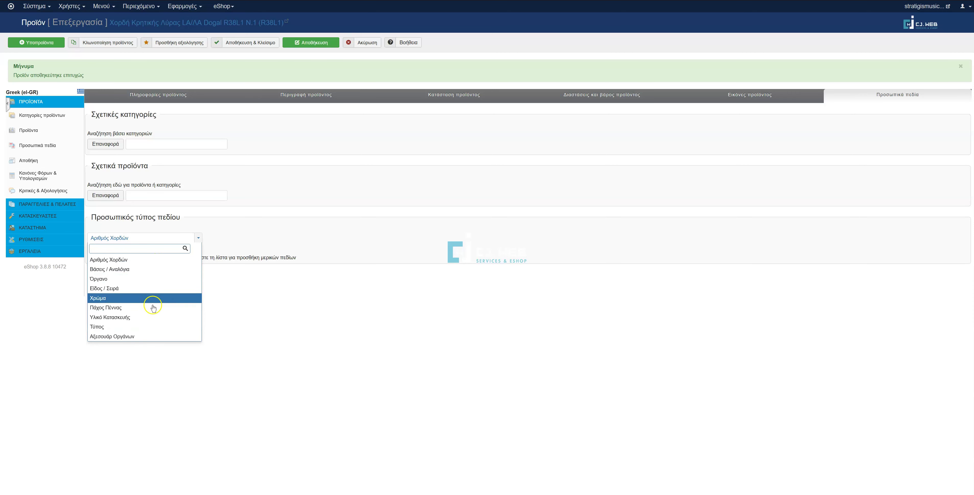
left_click(156, 318)
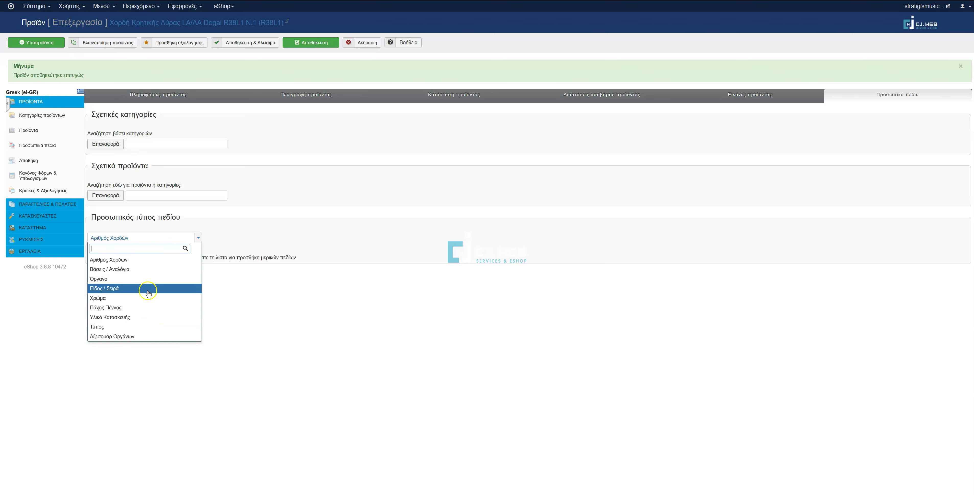
left_click(141, 261)
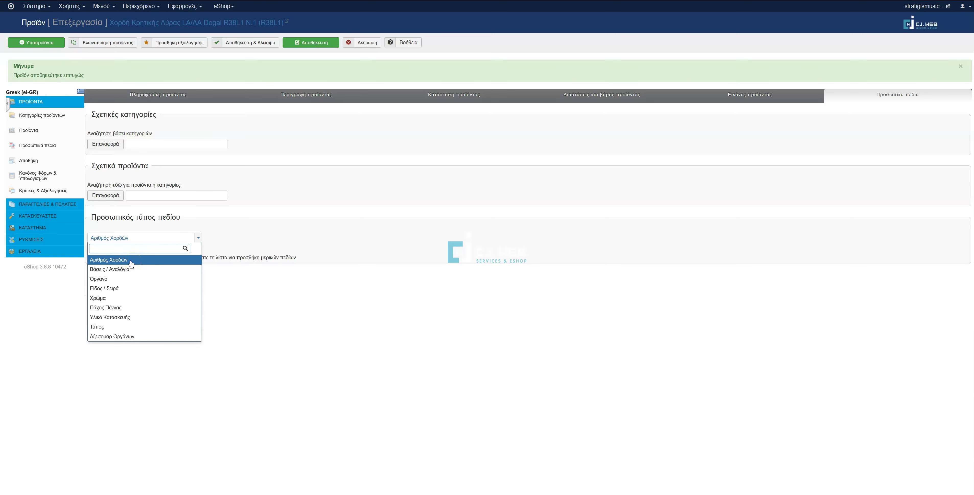
left_click(130, 260)
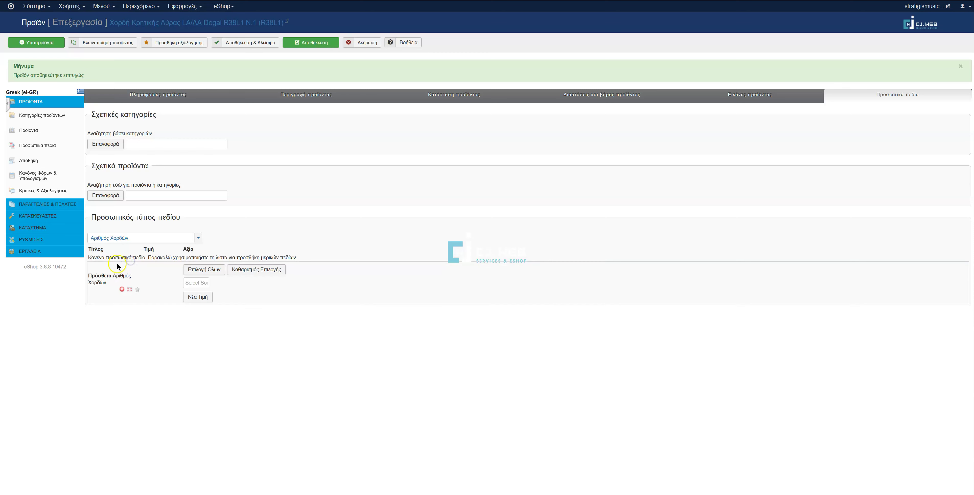
left_click(194, 281)
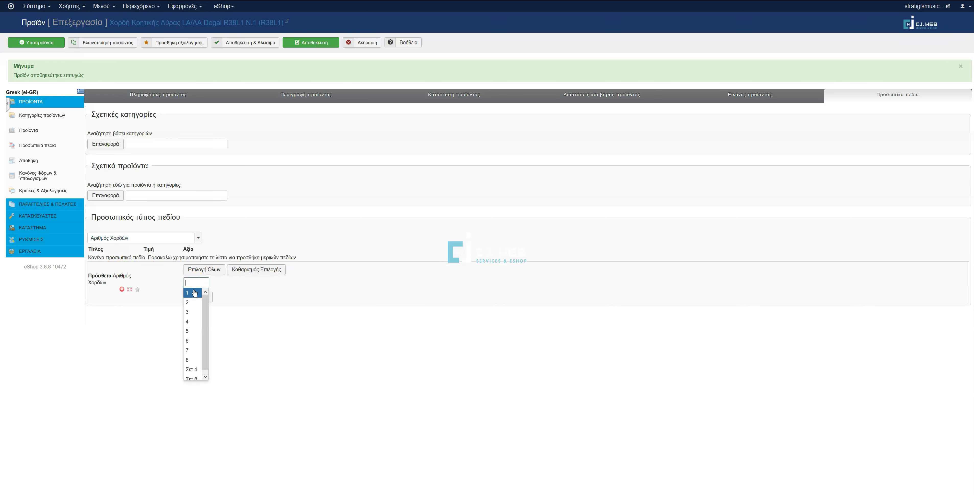
left_click(193, 292)
left_click(194, 292)
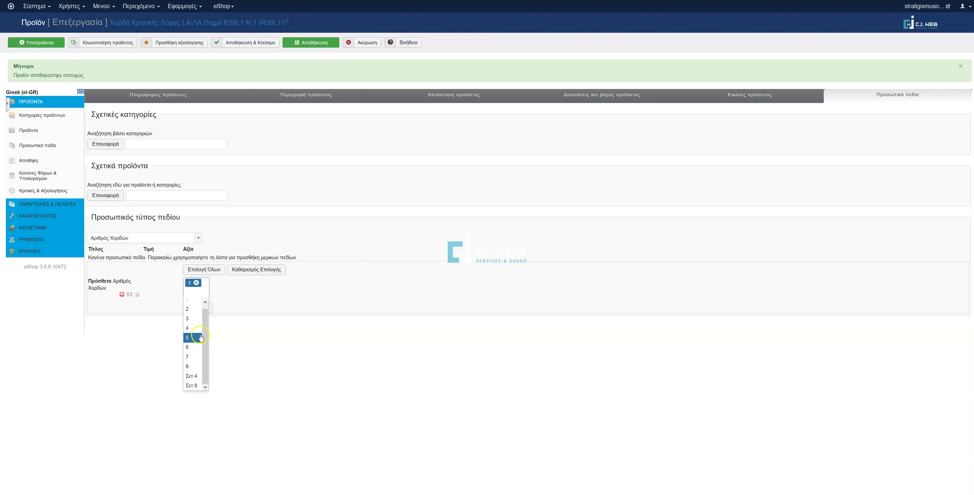
left_click(287, 337)
- Add the Όργανο custom field to the product with the value Κρητική Λύρα
left_click(121, 237)
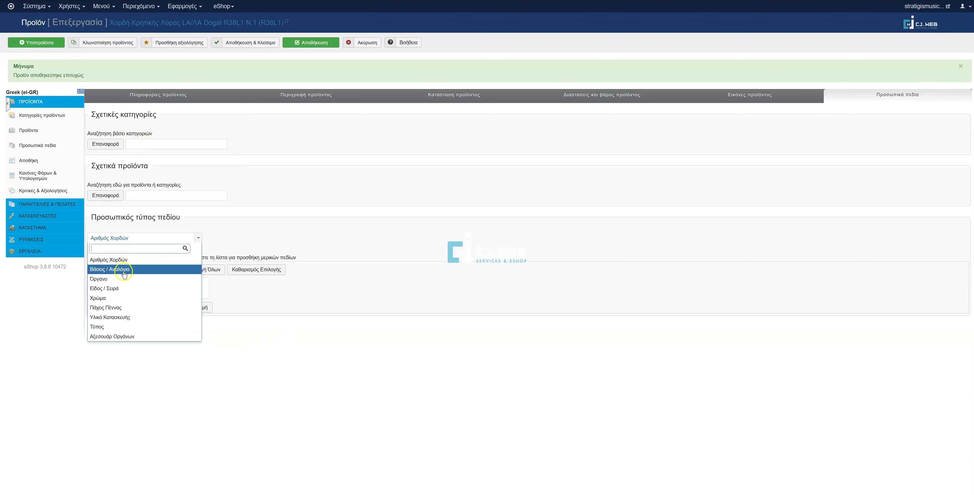
left_click(124, 279)
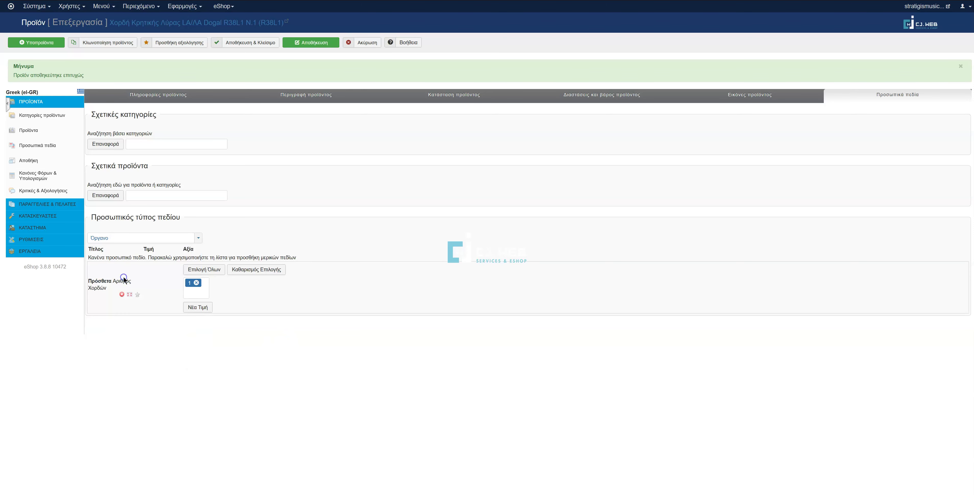
left_click(208, 334)
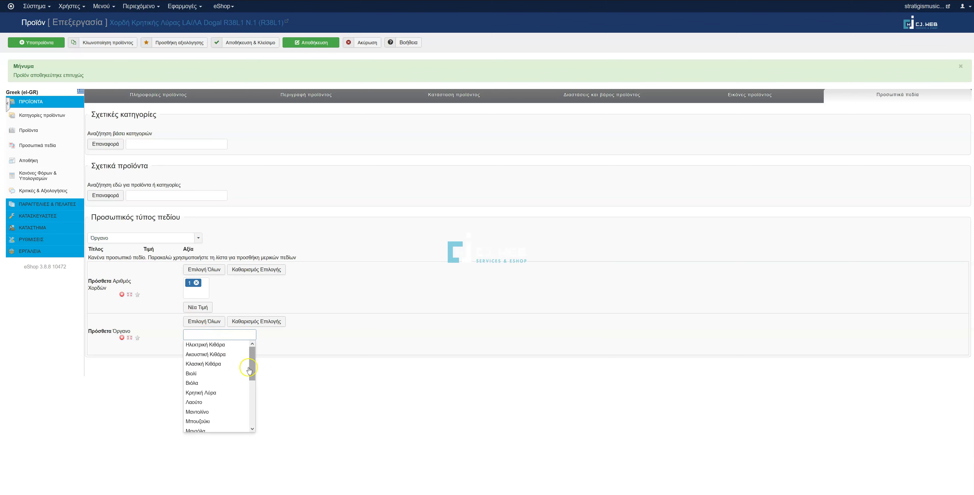
left_click(218, 392)
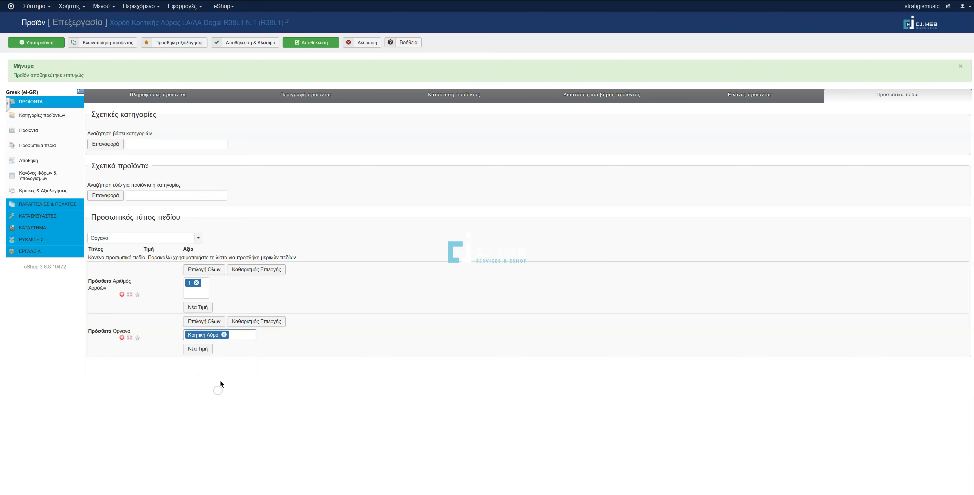
- Try adding Σάζι and Κλασική Κιθάρα as extra values of the Όργανο field, and remove both again
left_click(241, 334)
scroll(235, 392, "down", 5)
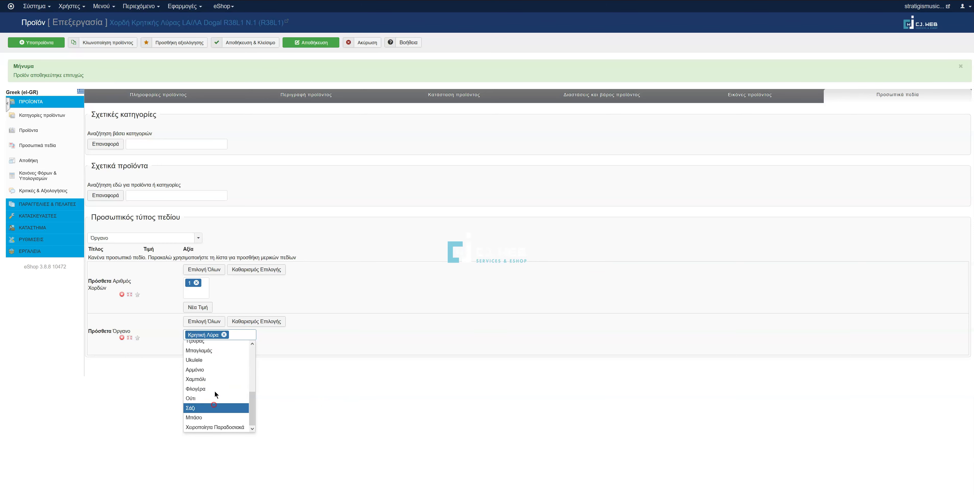
left_click(211, 407)
right_click(208, 400)
left_click(234, 344)
left_click(204, 373)
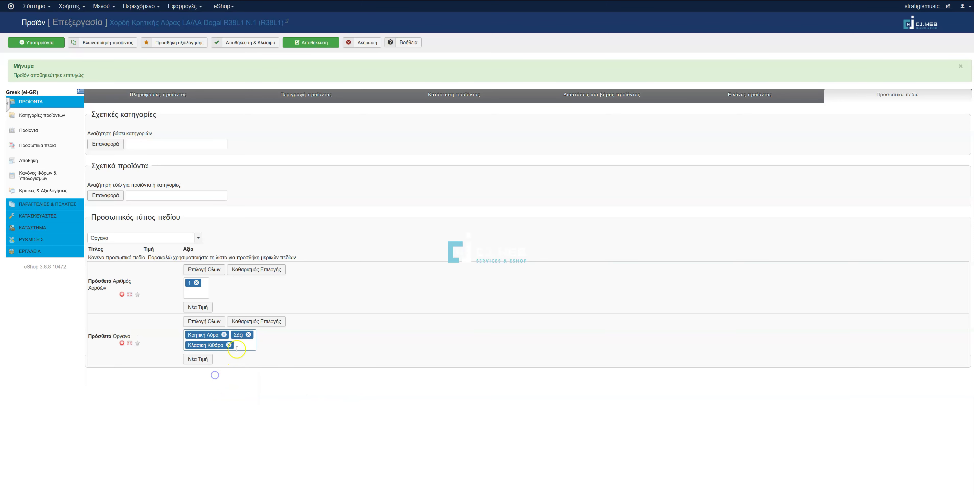
left_click(230, 343)
left_click(248, 334)
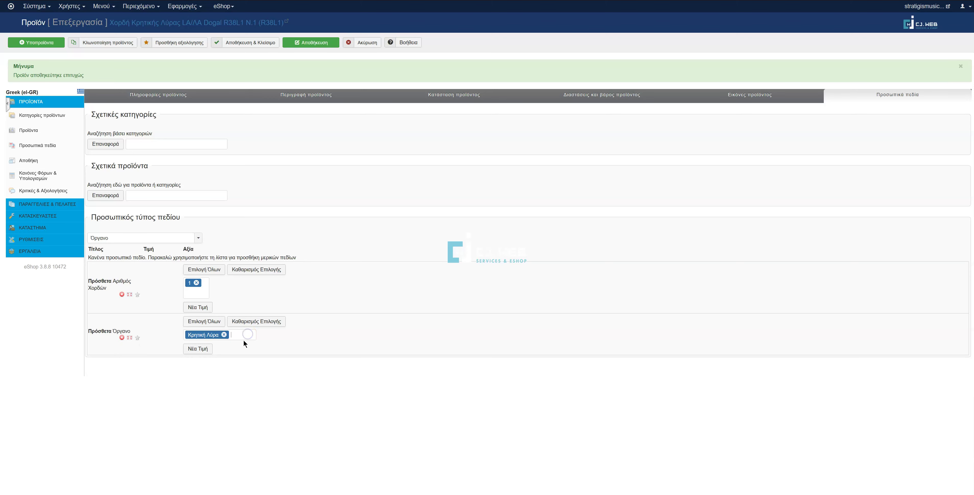
- Add the Είδος / Σειρά custom field with the values Χορδή LA/ΛΑ and R-38
left_click(142, 238)
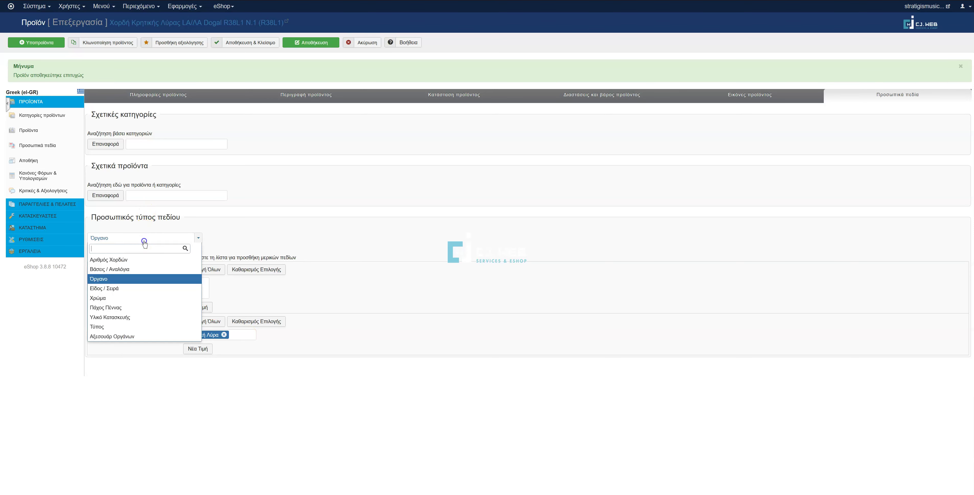
left_click(134, 289)
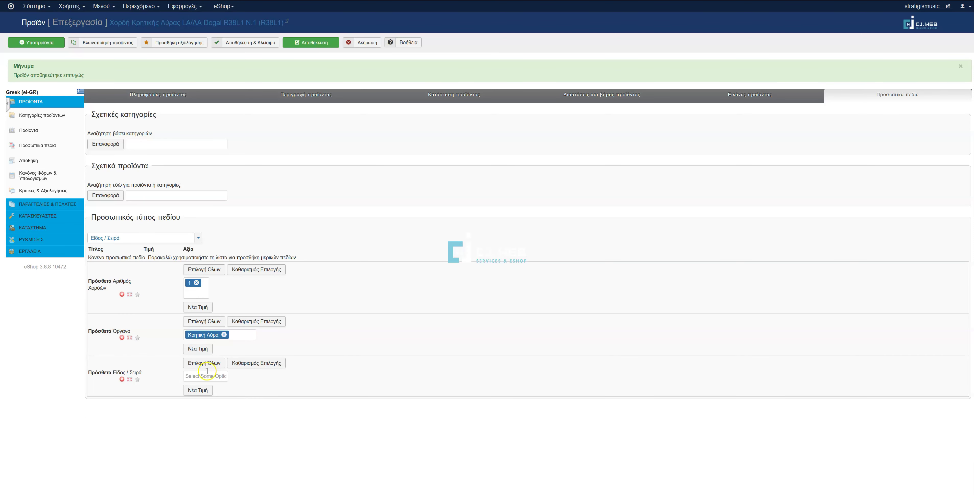
left_click(207, 375)
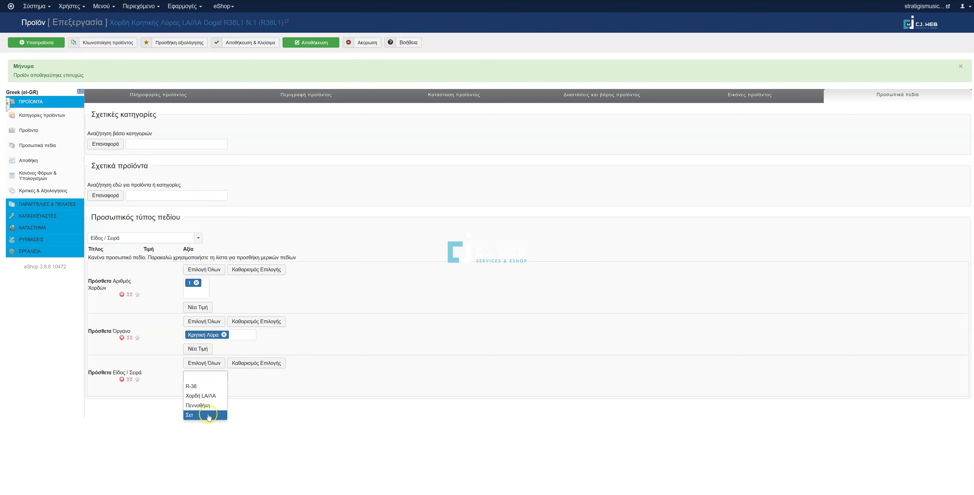
left_click(217, 400)
left_click(214, 390)
left_click(207, 401)
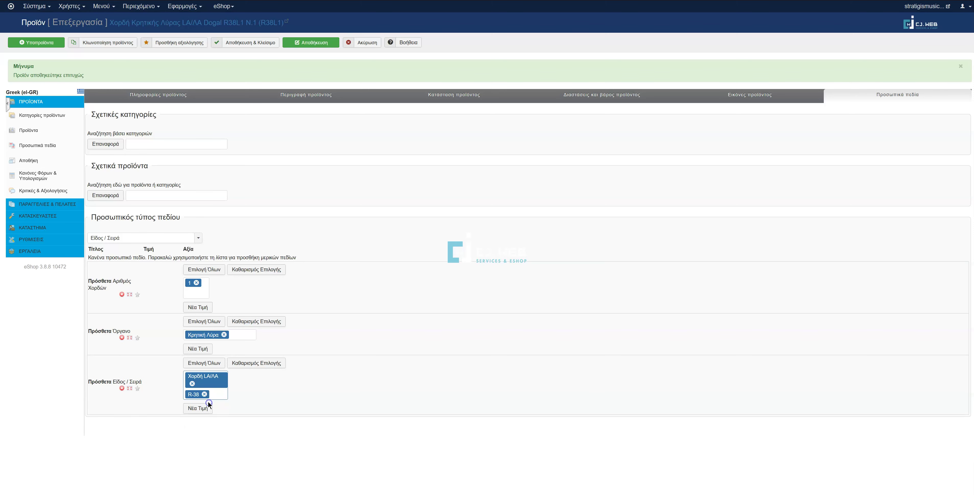
left_click(152, 238)
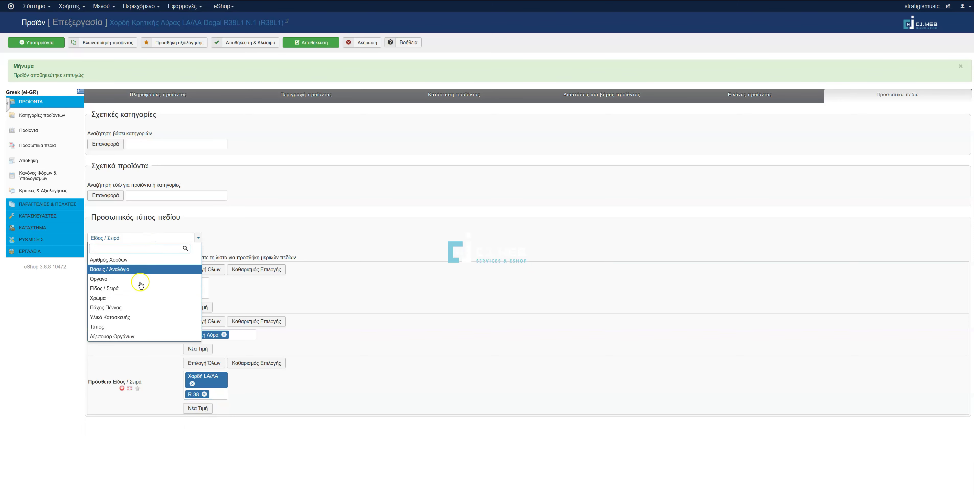
left_click(134, 326)
left_click(197, 434)
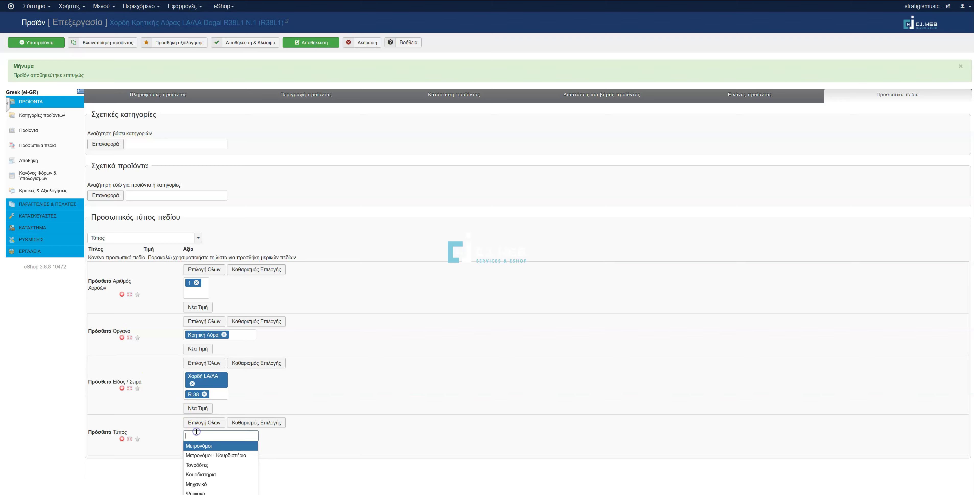
left_click(121, 438)
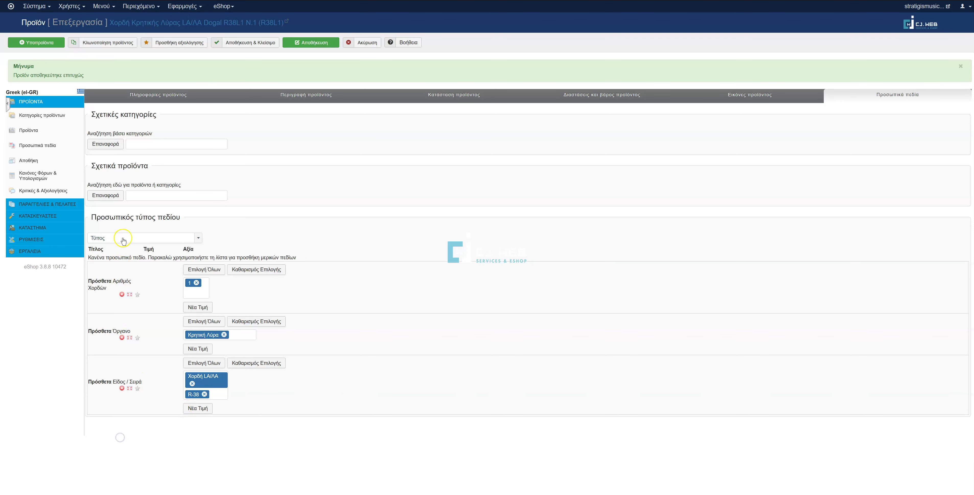
- Save the product with its custom fields
left_click(125, 238)
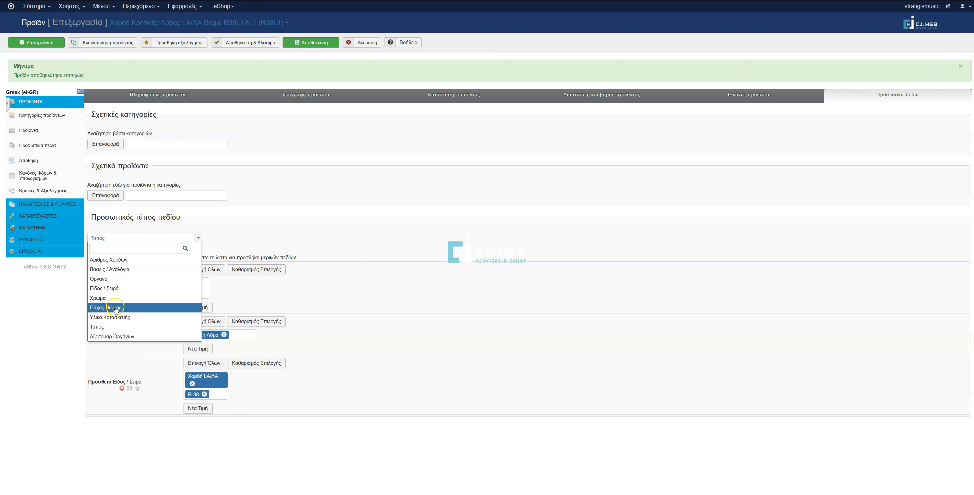
left_click(120, 319)
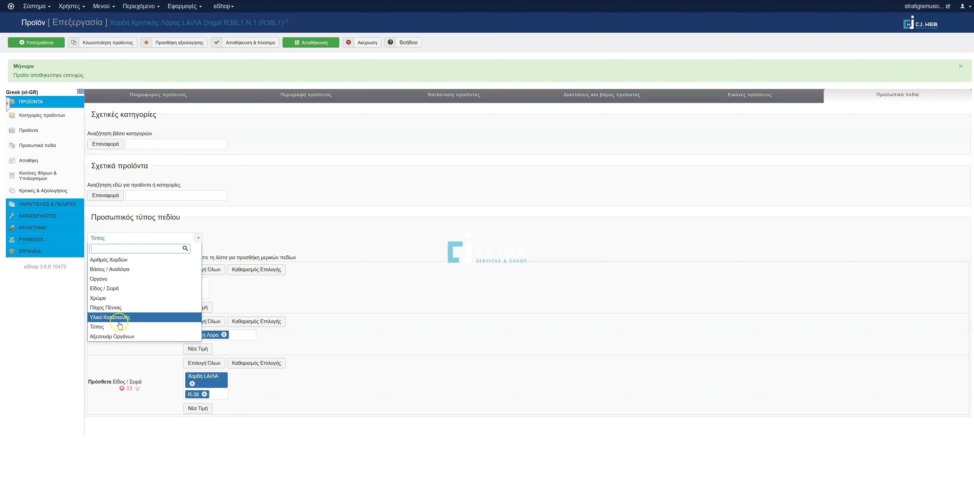
left_click(409, 306)
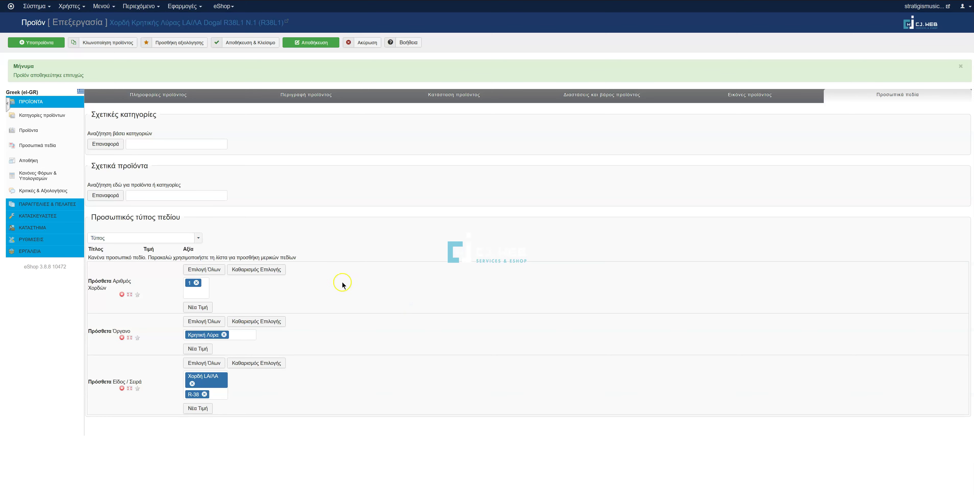
left_click(305, 42)
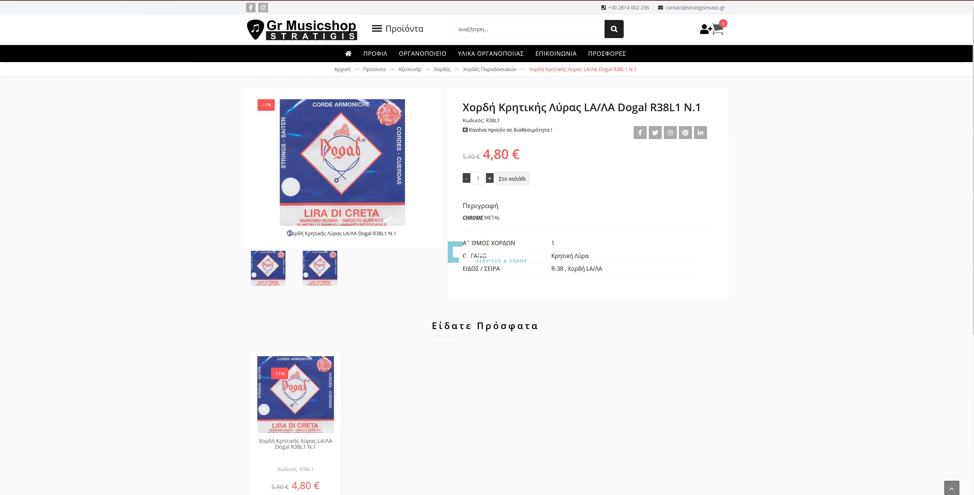
- Examine the product's storefront page, checking its title, code, availability, price, custom fields and category path
left_click_drag(459, 108, 671, 132)
left_click(488, 128)
double_click(490, 119)
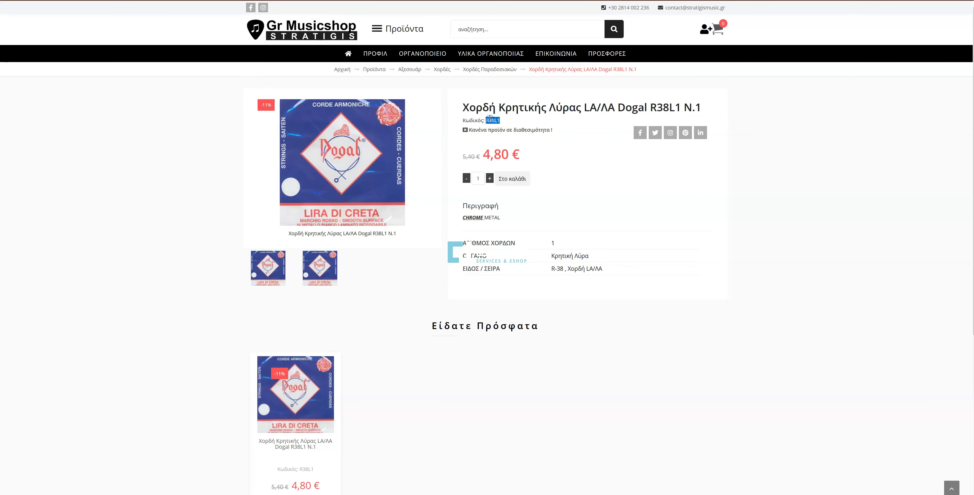
left_click_drag(555, 129, 454, 131)
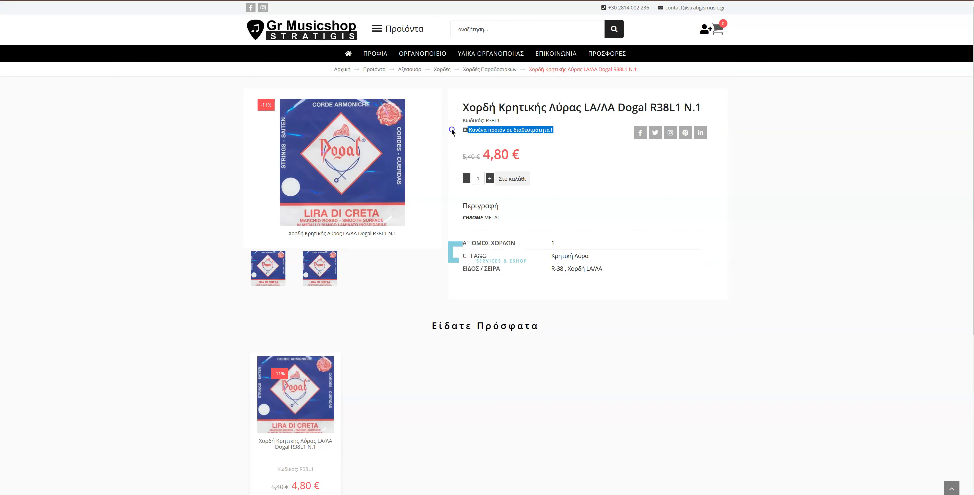
left_click(453, 131)
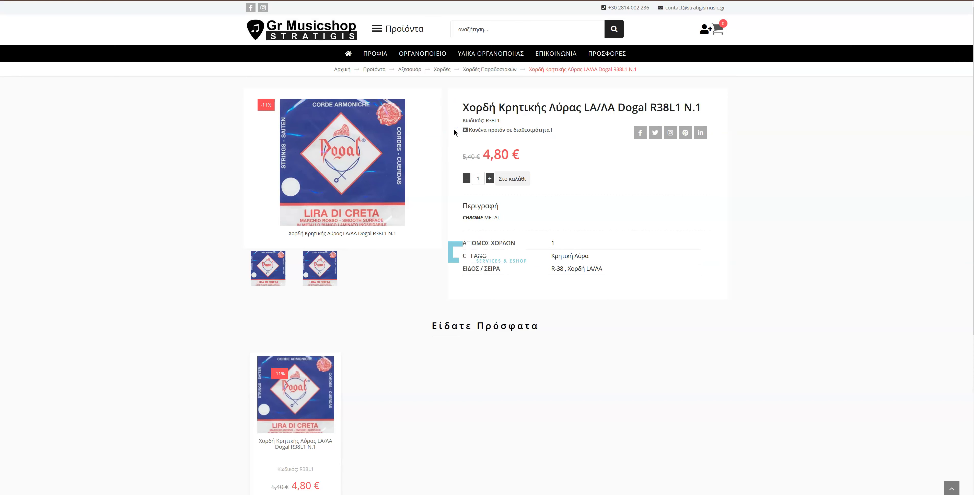
left_click_drag(461, 156, 477, 158)
left_click(505, 210)
left_click_drag(454, 242, 610, 272)
left_click(612, 275)
left_click(482, 69)
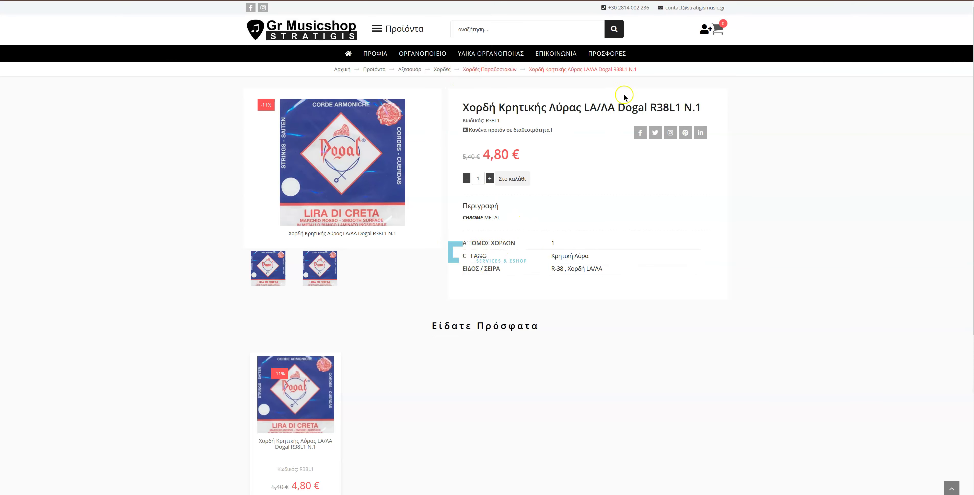